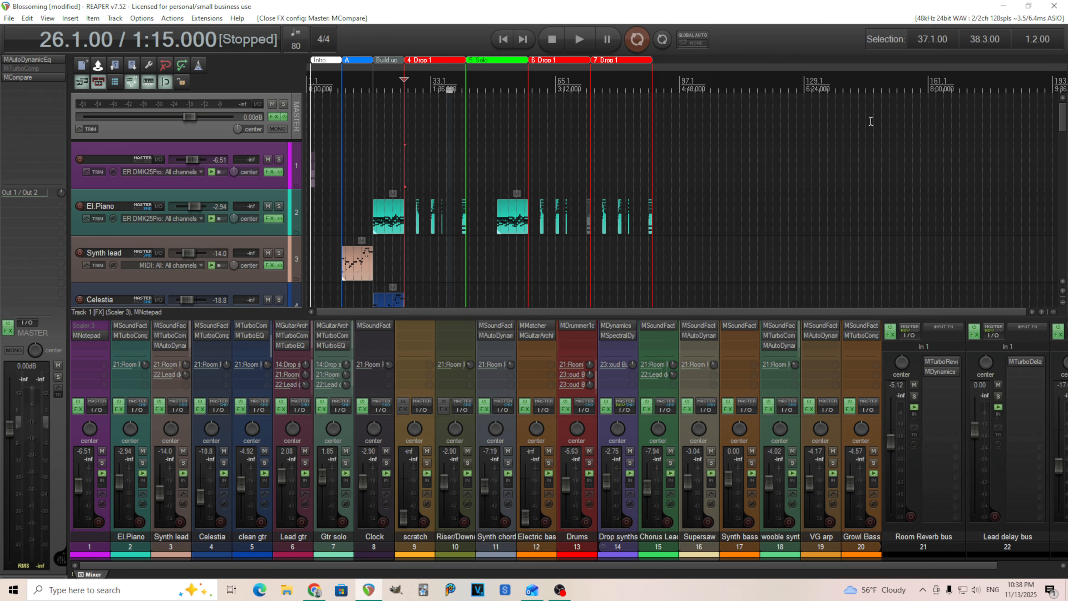
Step: Add the MWobblerMB plugin to the master track and move it to the first slot of the FX chain
right_click(45, 89)
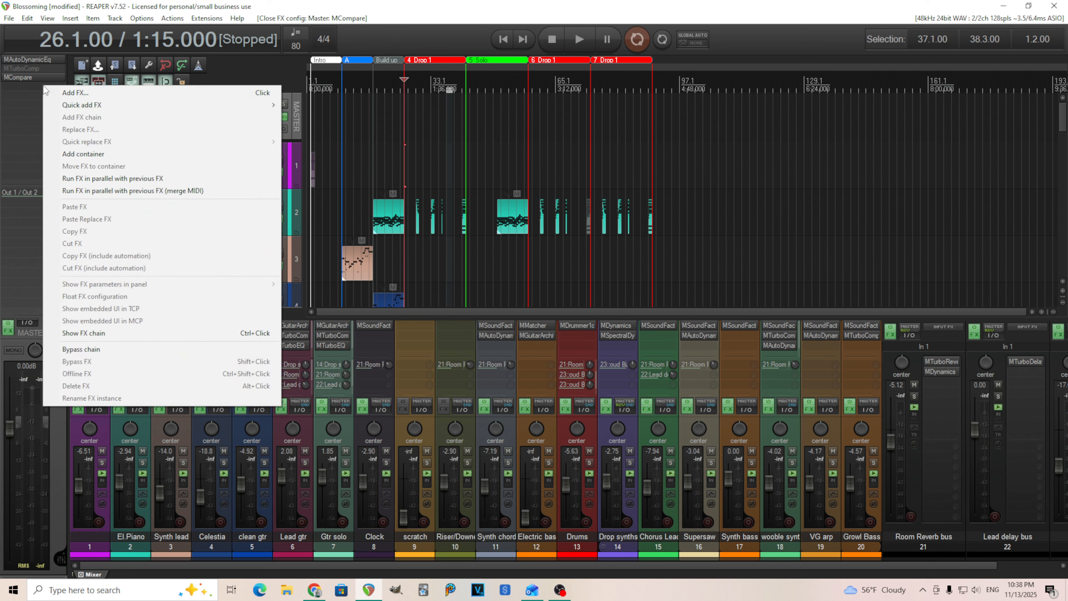
mouse_move(168, 105)
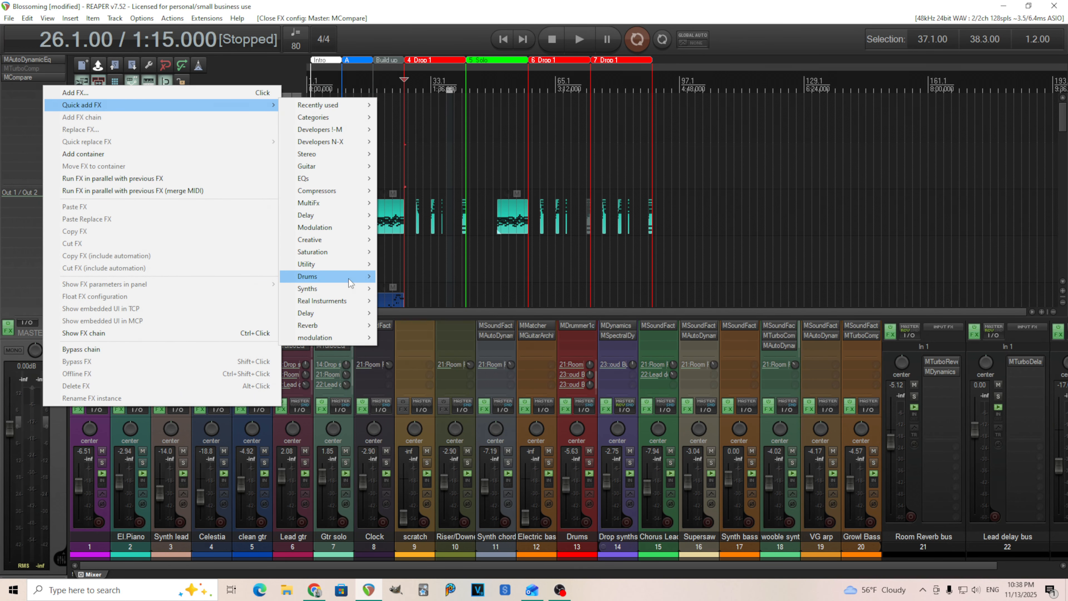
mouse_move(368, 242)
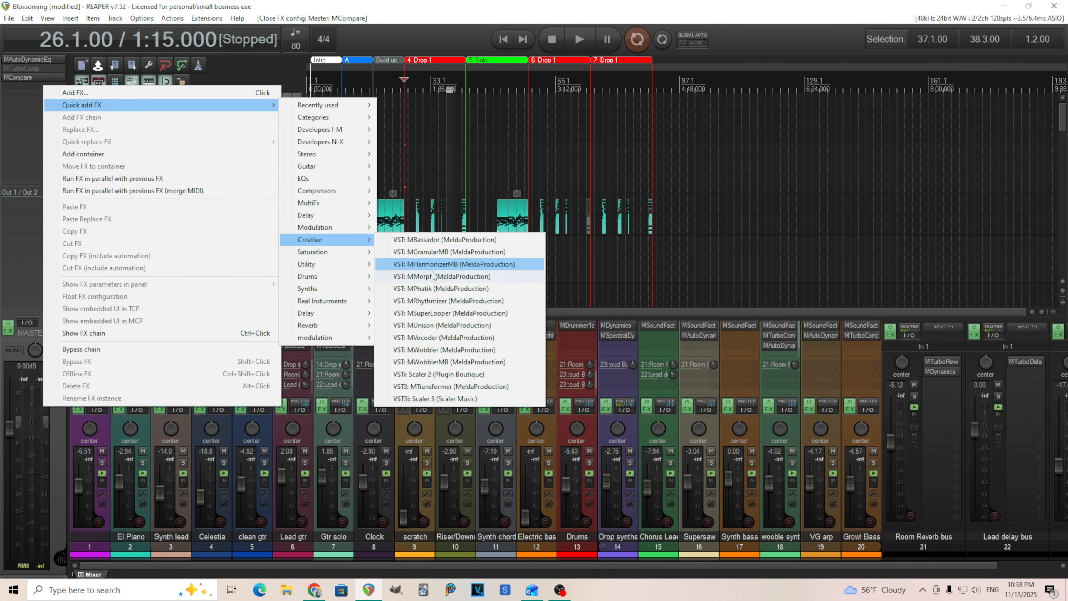
click(471, 361)
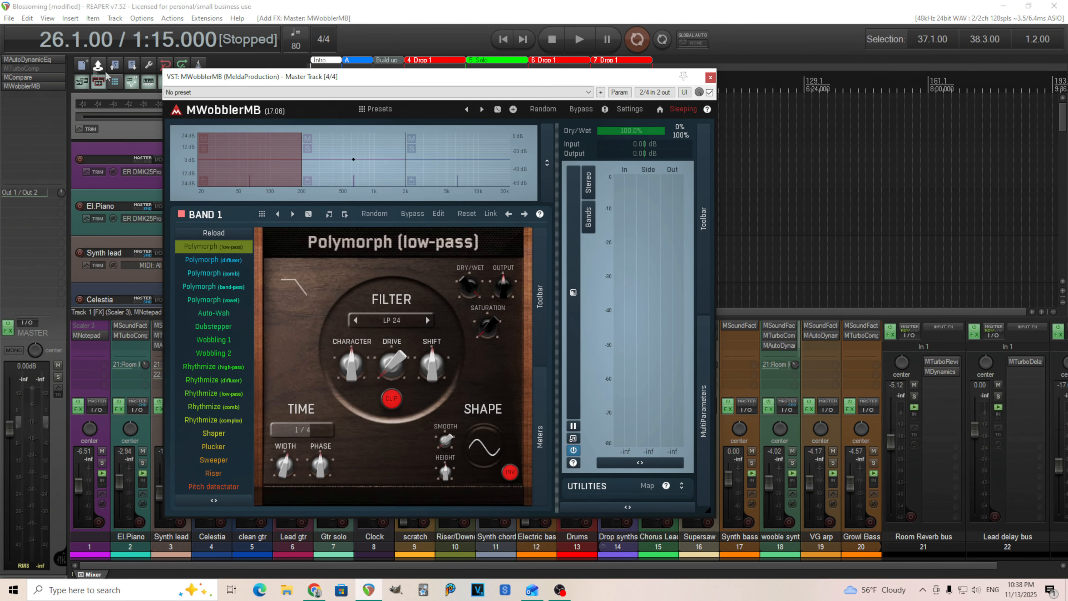
drag(42, 86, 49, 63)
click(26, 69)
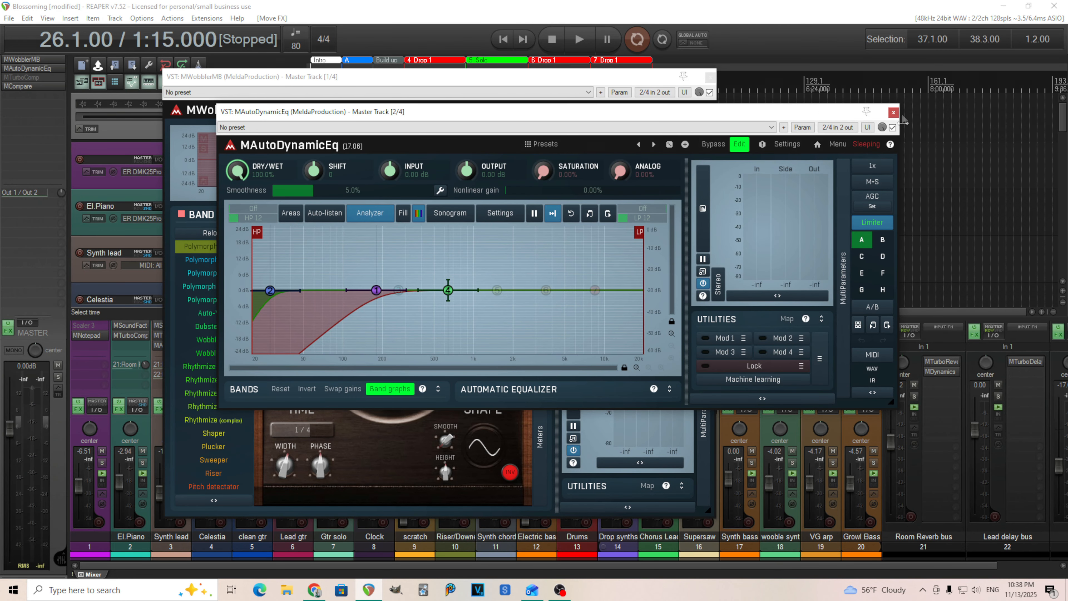
click(893, 114)
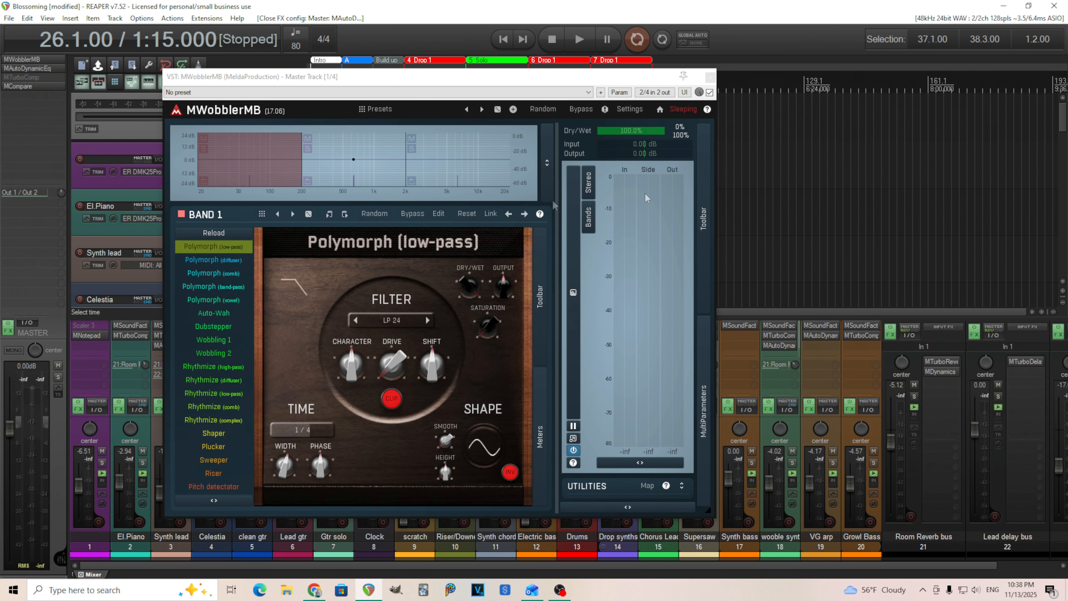
Step: Reduce MWobblerMB to a single default band covering the whole spectrum
right_click(334, 173)
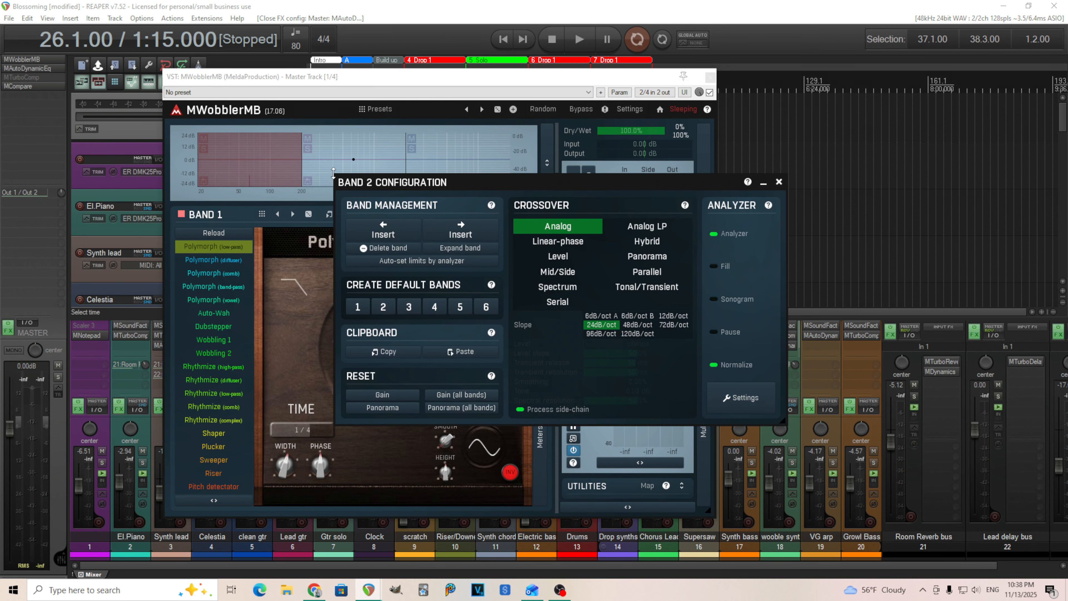
click(363, 316)
click(479, 333)
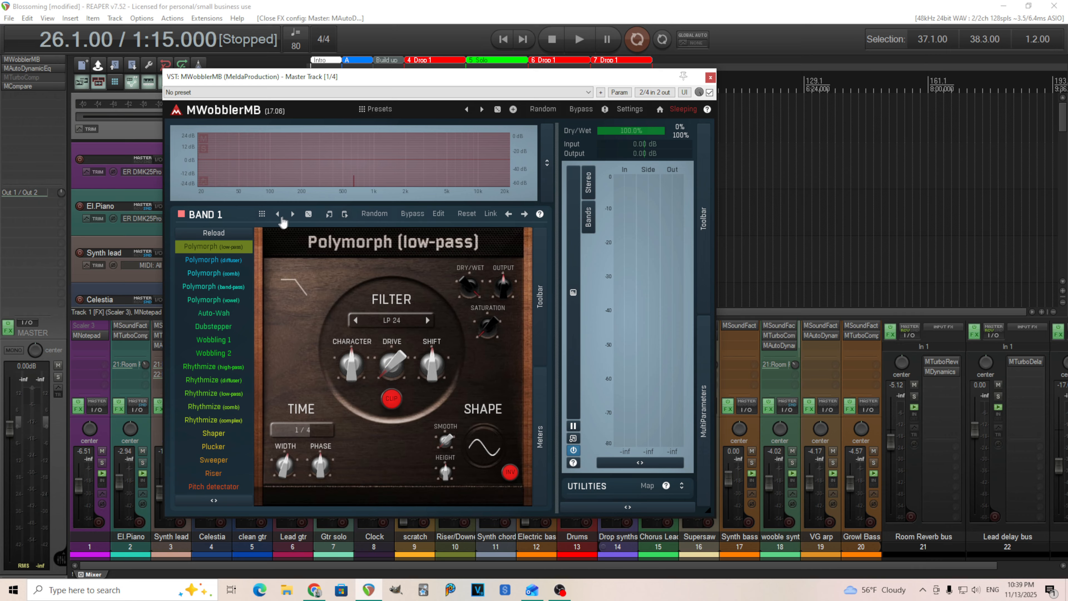
Step: Load the Default preset into Band 1 and set Filter 1 to LP 24, about 206.6 Hz, with 30.8% resonance
click(261, 213)
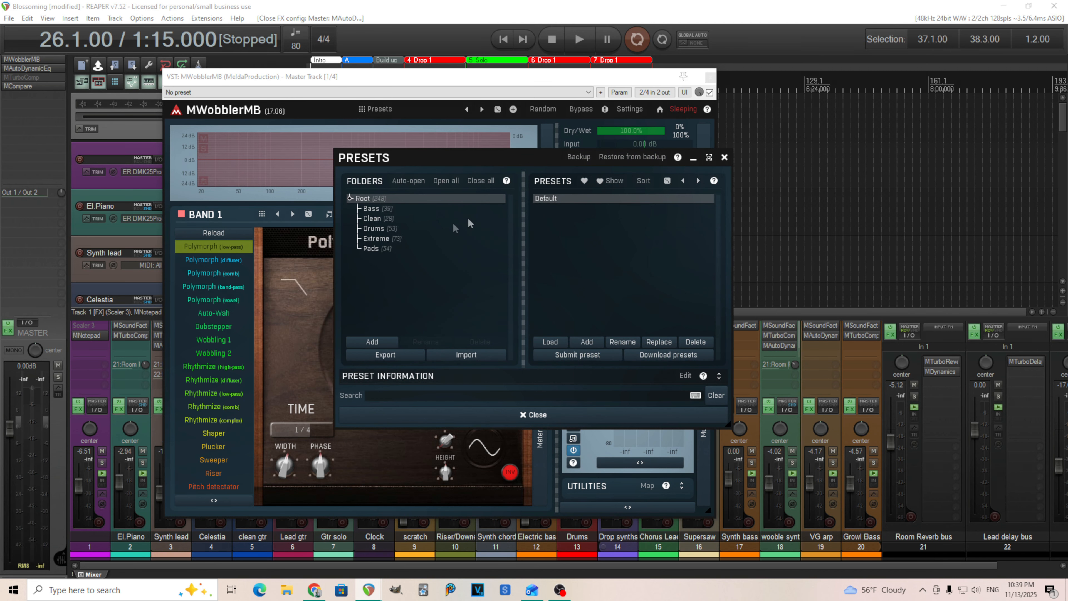
click(551, 199)
click(535, 418)
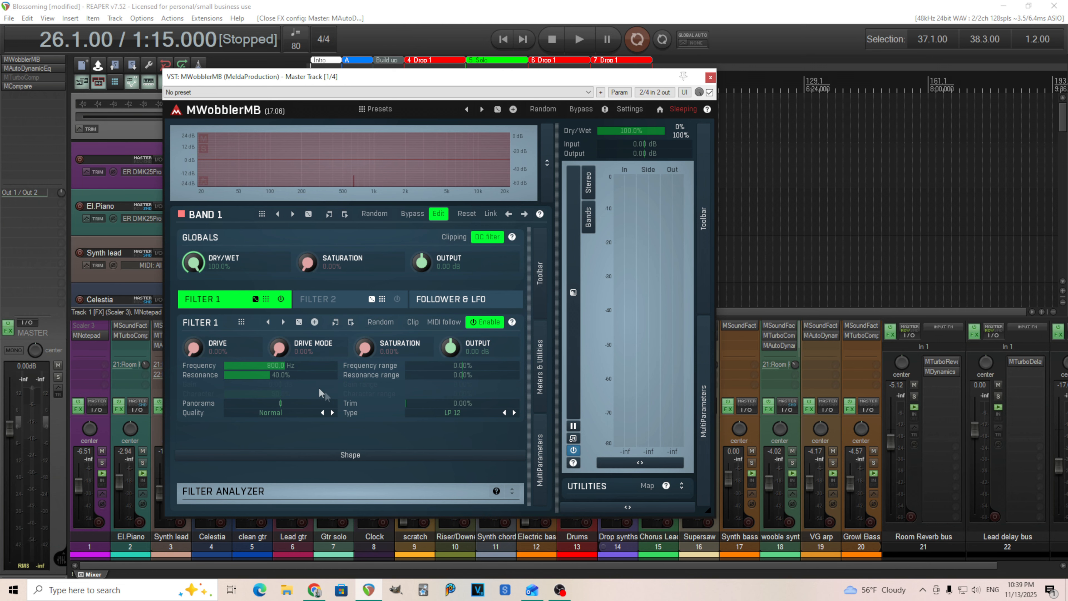
drag(269, 374, 259, 374)
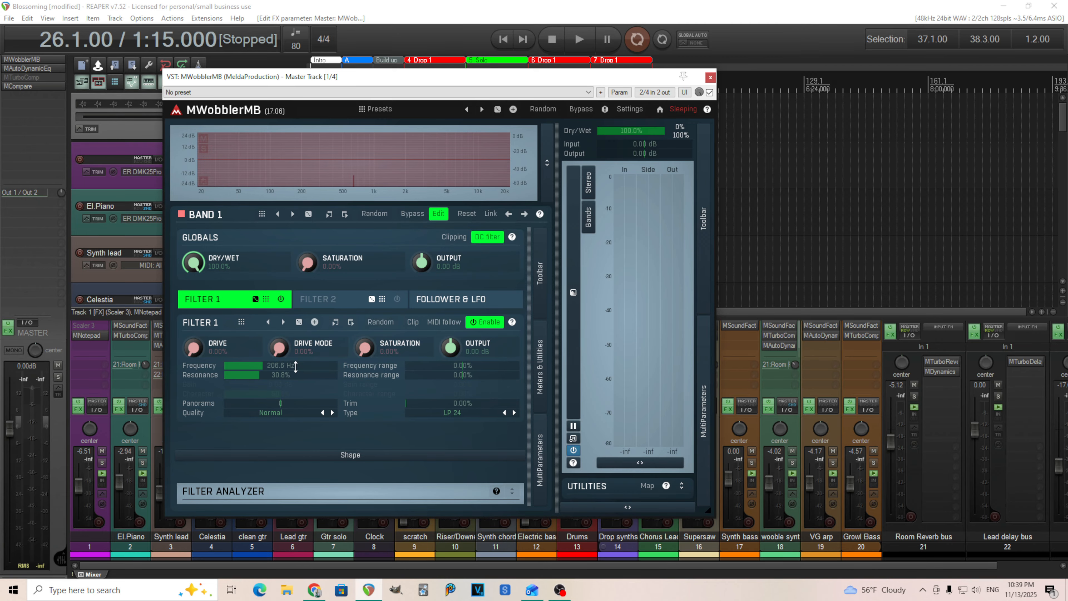
Step: Learn Band 1's Filter 1 frequency onto multiparameter 1, sweeping it up to 20 kHz, and open the multiparameter's settings
click(706, 378)
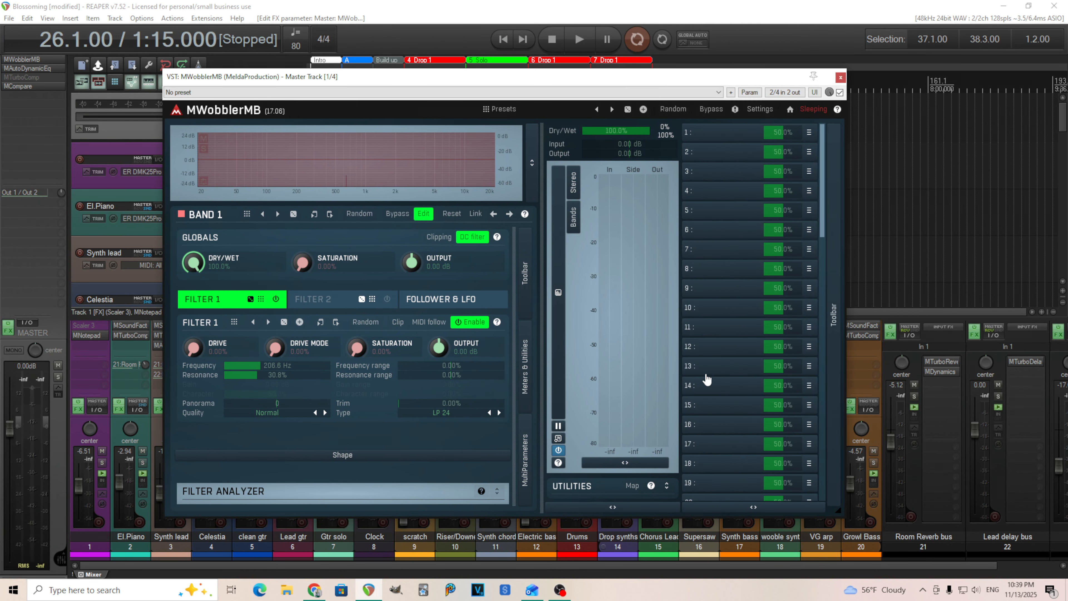
click(815, 135)
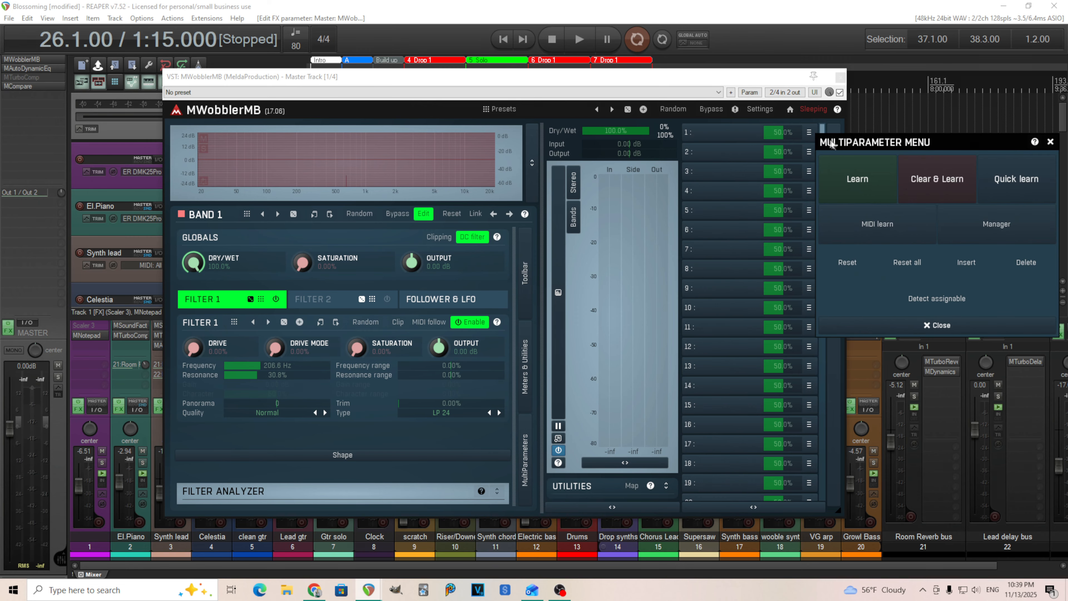
click(922, 186)
drag(262, 365, 330, 365)
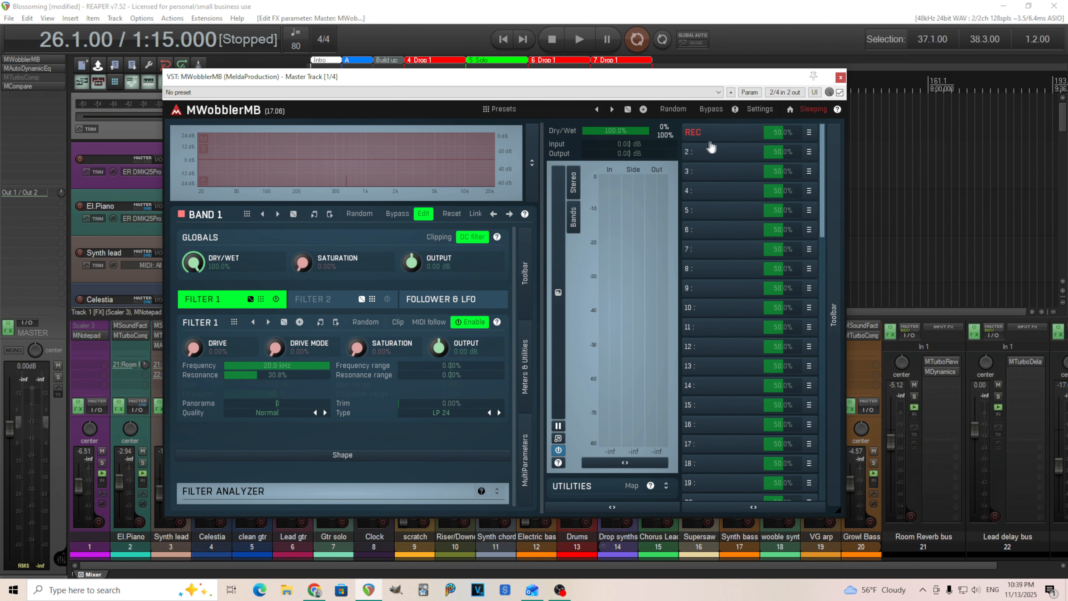
click(698, 132)
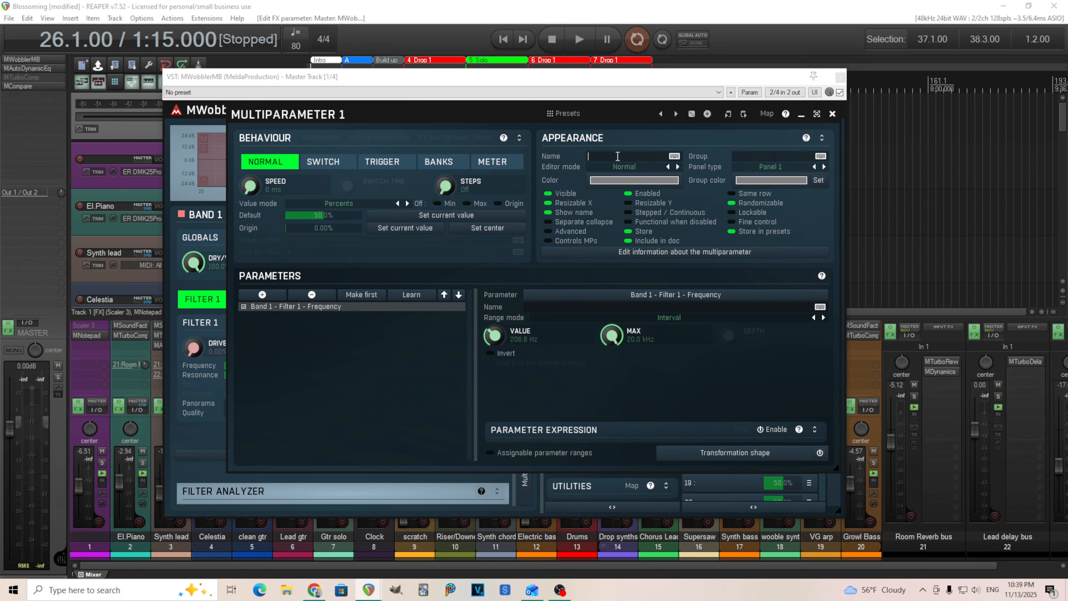
Step: Name multiparameter 1 "Open", set its minimum frequency to 200 Hz and its default to 0%, and turn it down to 0%
text(Op)
double_click(502, 335)
click(508, 437)
click(509, 449)
click(508, 449)
click(507, 470)
drag(335, 214, 335, 269)
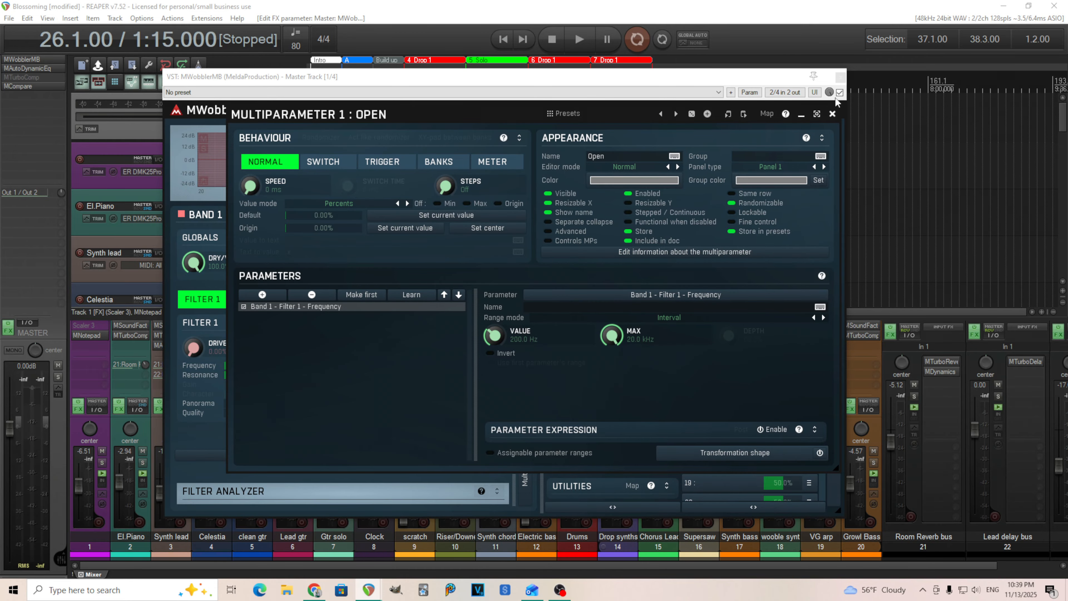
click(832, 113)
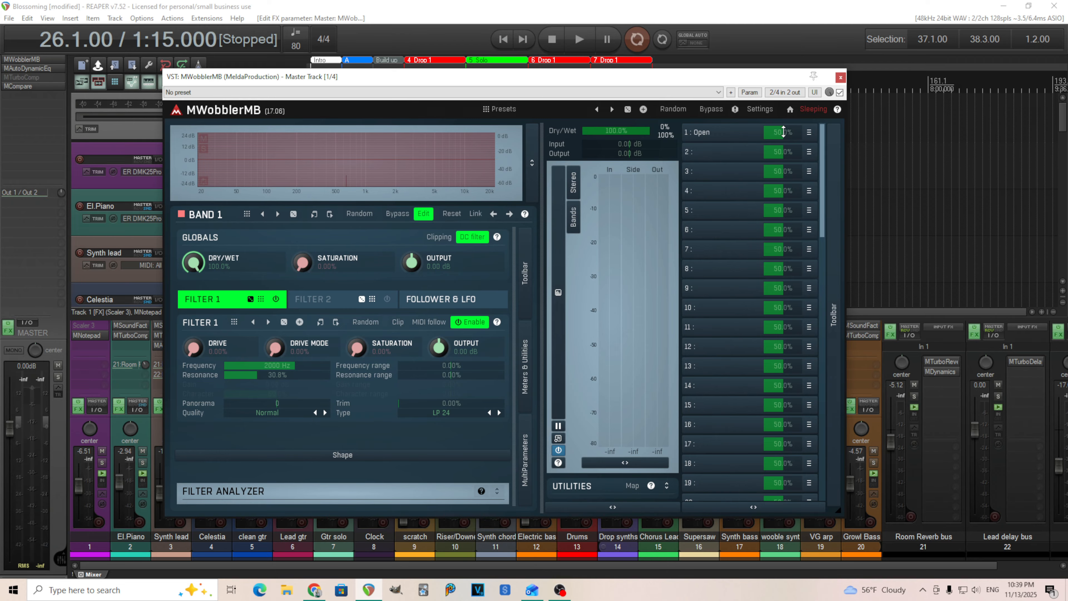
drag(782, 132, 782, 188)
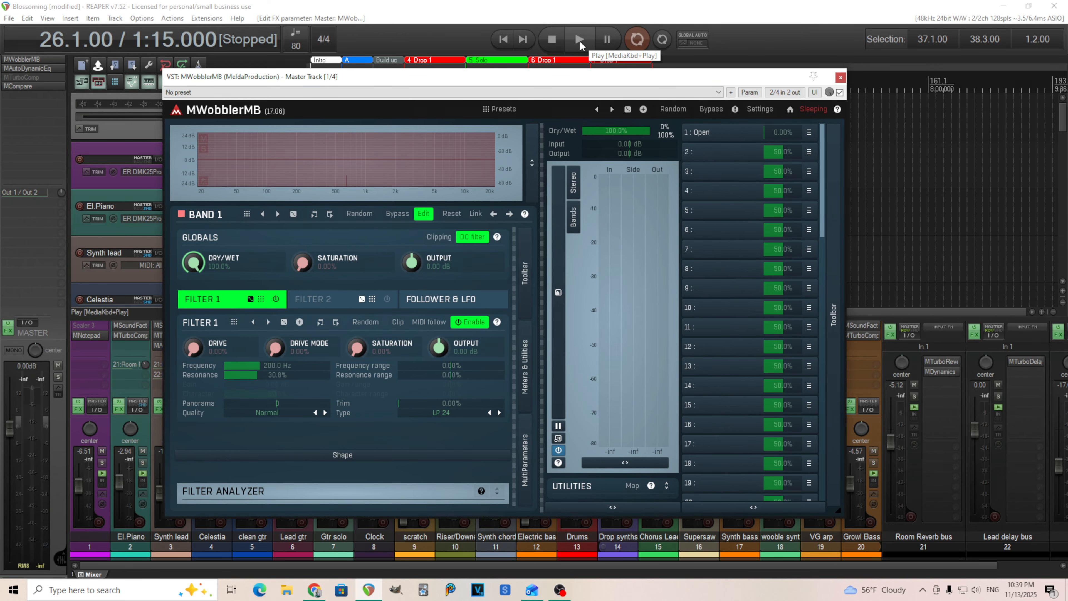
Step: Play the start of Drop 1 with MWobblerMB bypassed to hear the unfiltered mix, and stop playback
click(710, 110)
drag(674, 80, 715, 184)
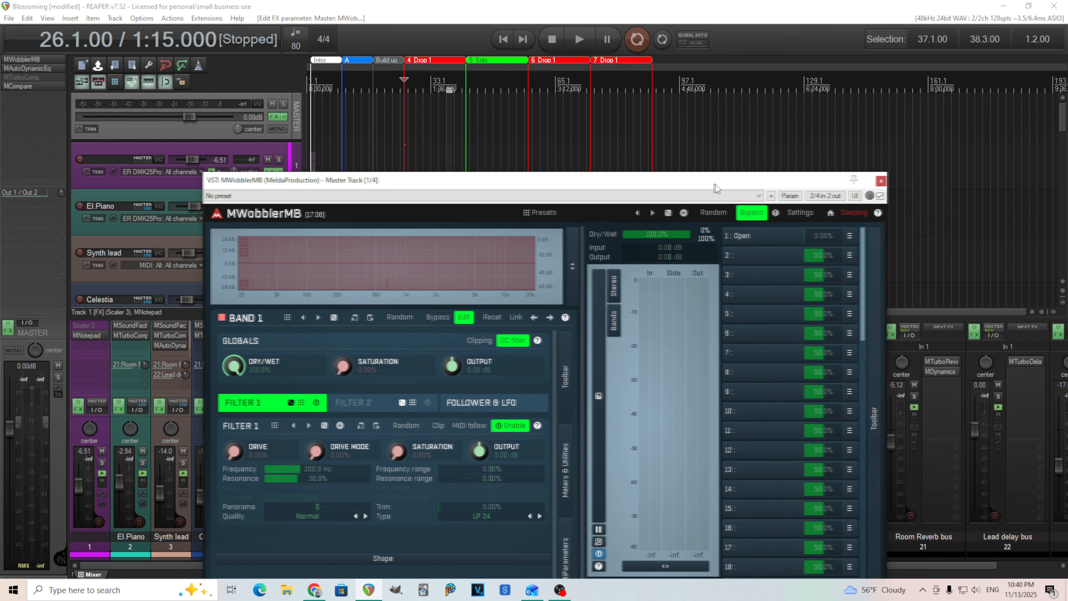
click(577, 41)
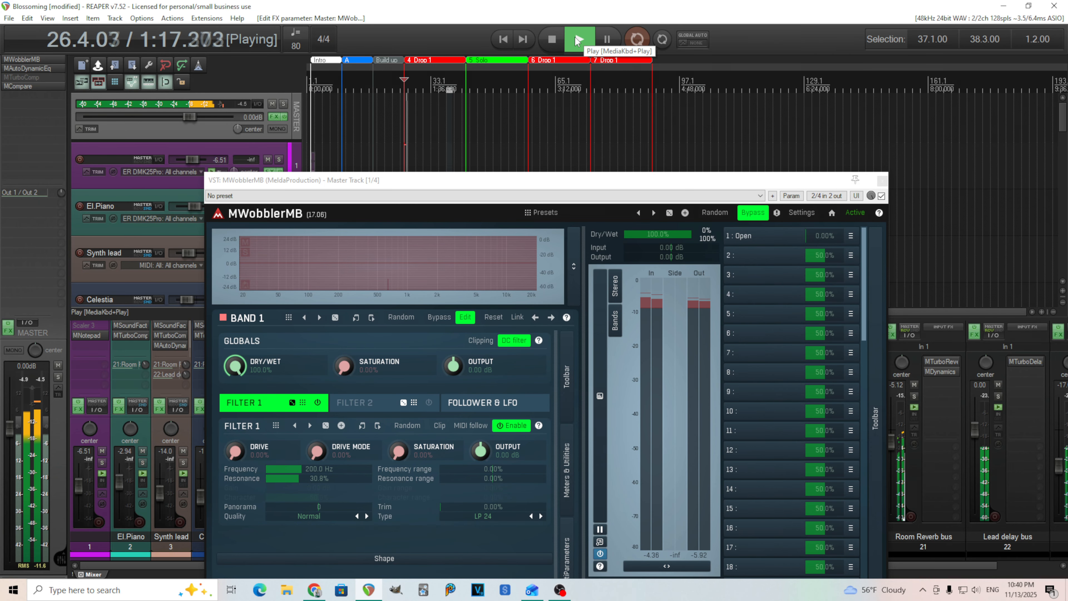
scroll(510, 129, up, 3)
scroll(510, 129, up, 2)
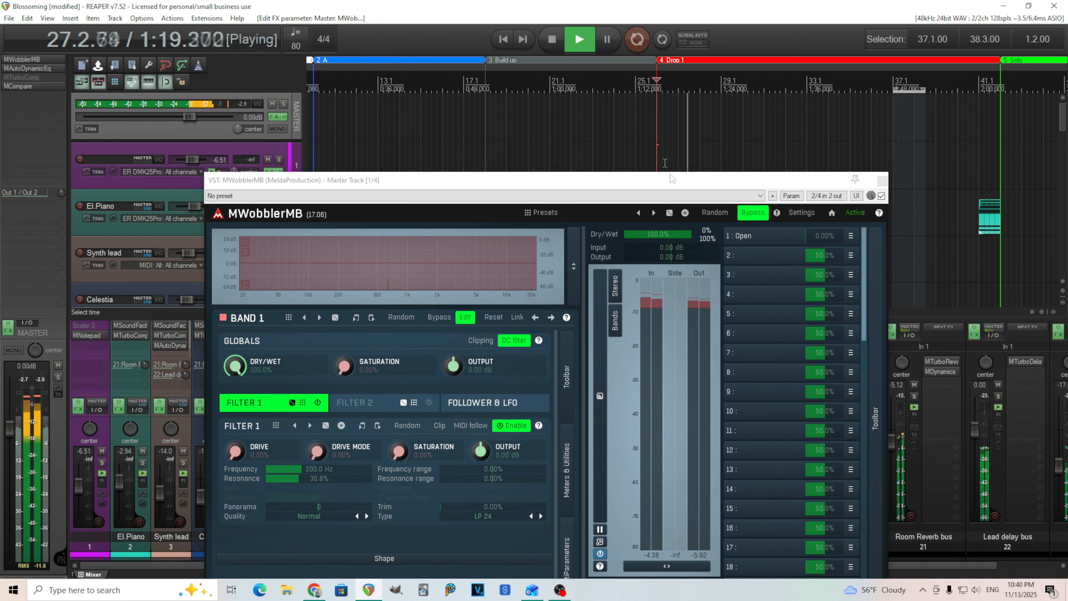
drag(674, 184, 700, 128)
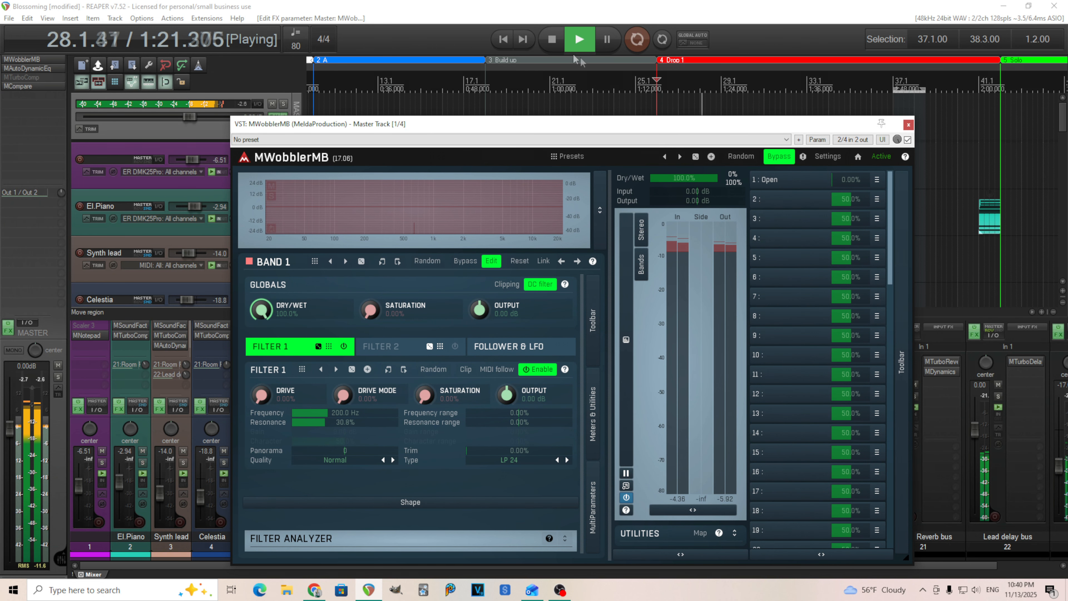
key(space)
Step: Reactivate MWobblerMB, audition Drop 1 through the low-pass filter while moving the Open control, and stop playback with Open at 0%
click(778, 156)
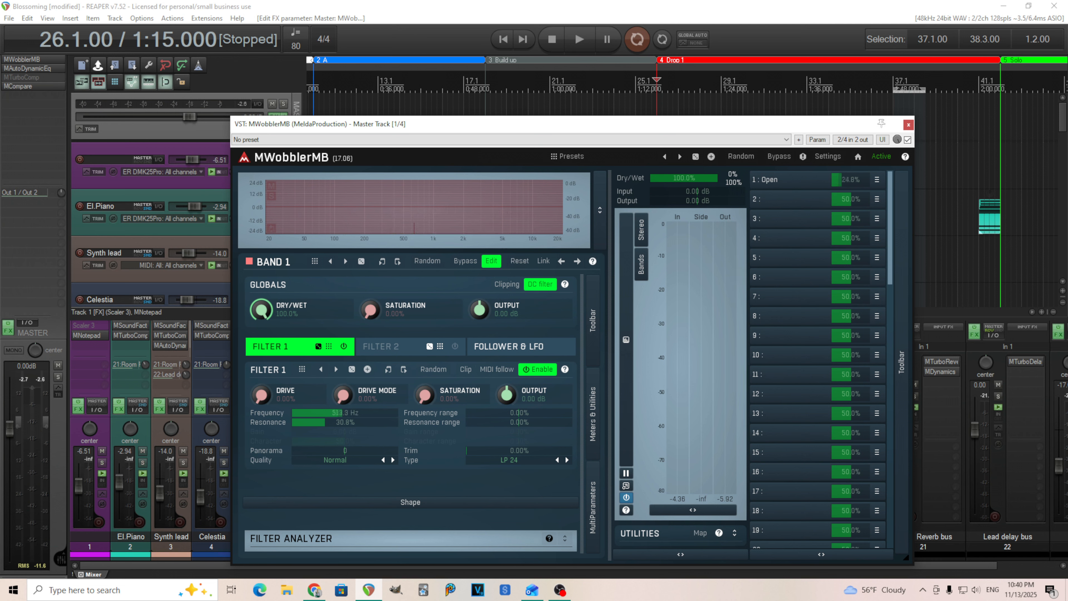
key(space)
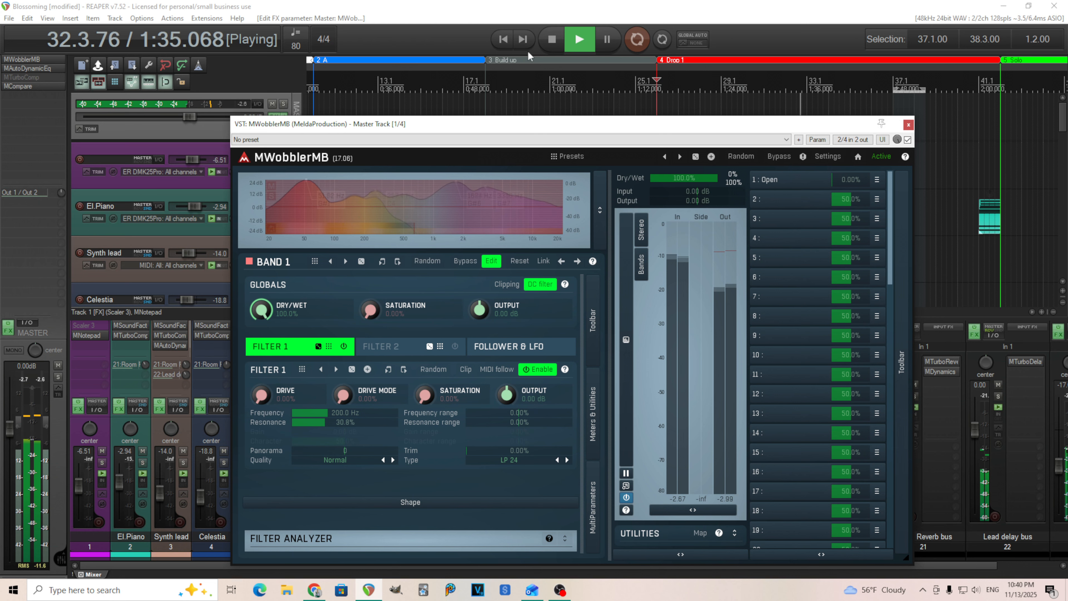
click(555, 38)
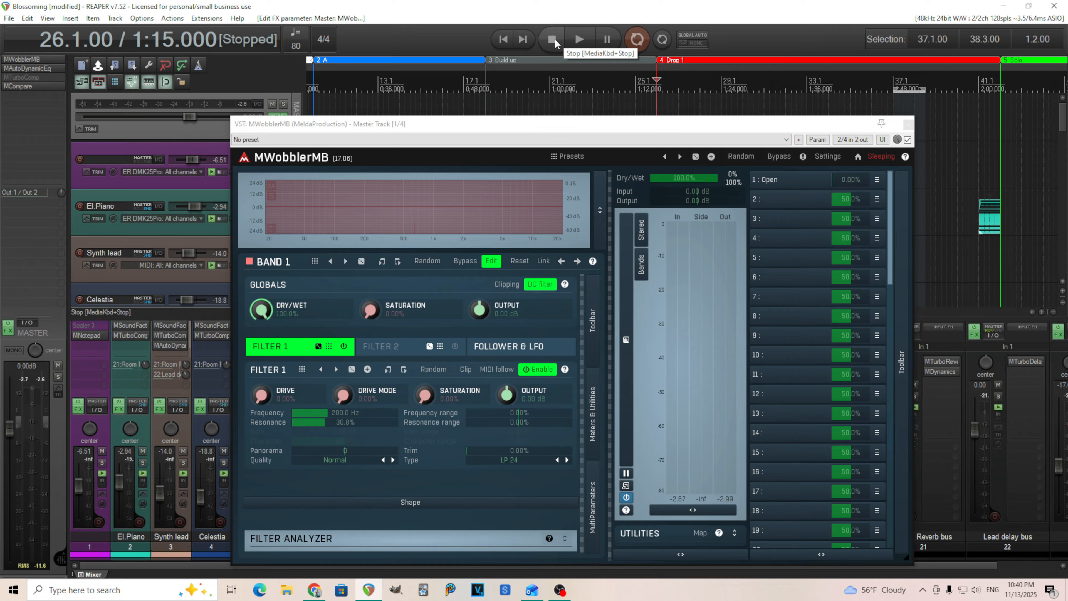
Step: Leave Filter 2 disabled, insert a second band after Band 1, and shift the boundary between them upward
click(410, 352)
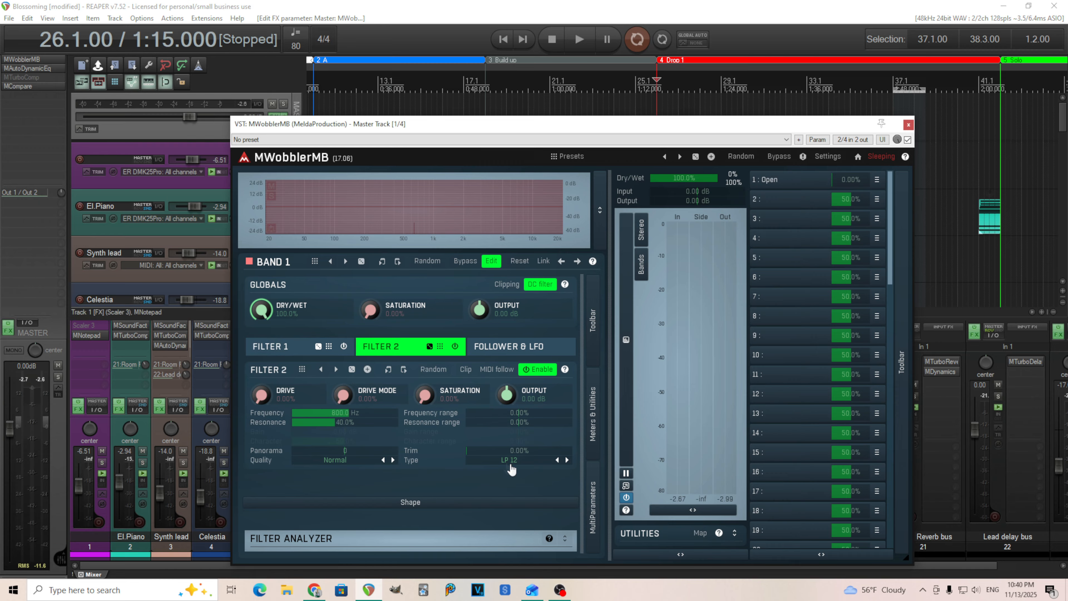
click(455, 347)
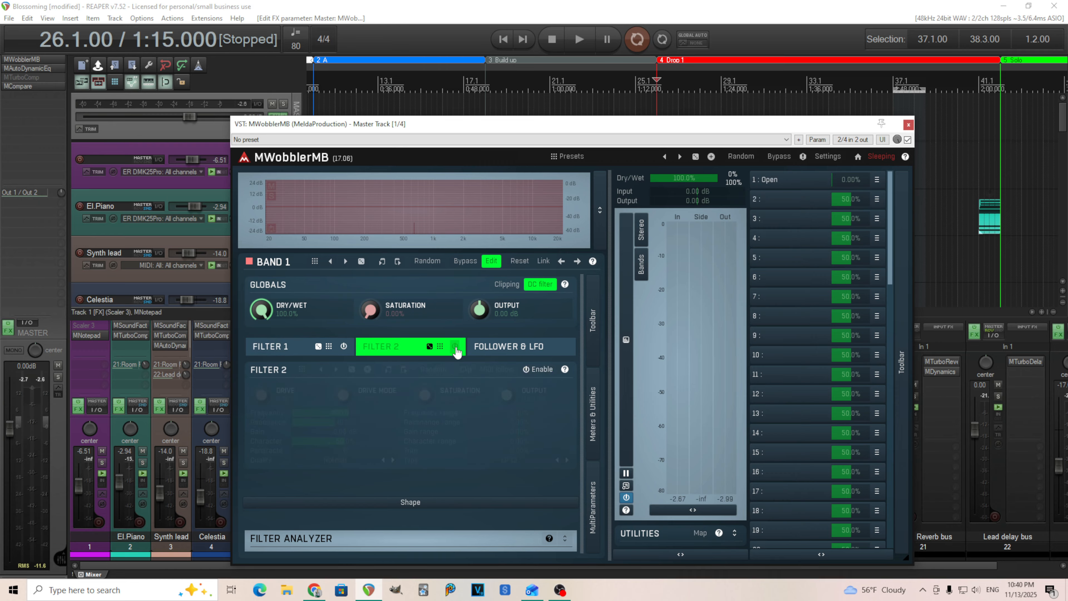
click(396, 262)
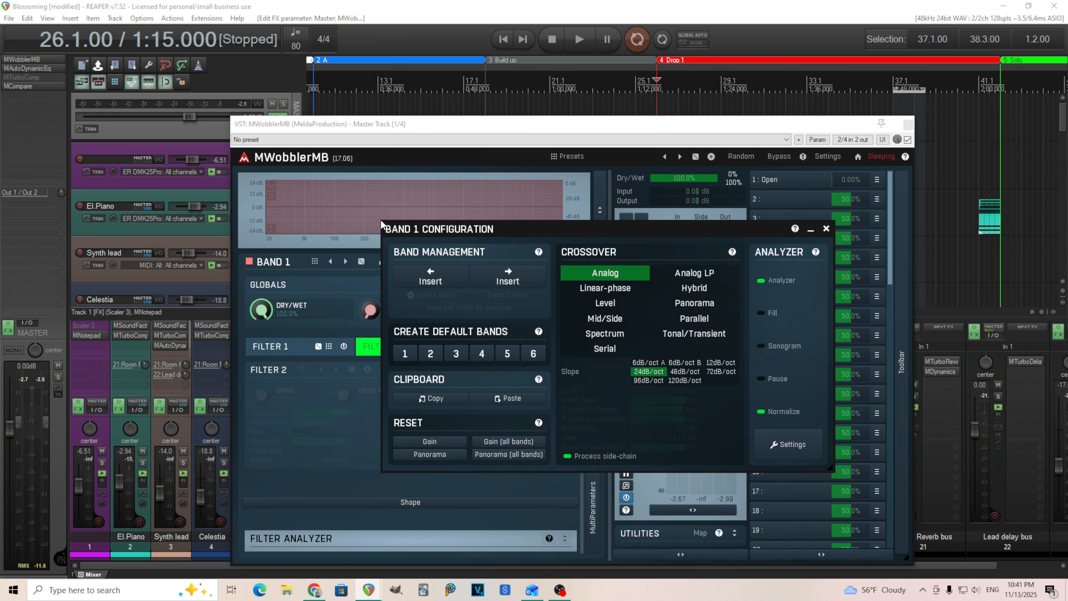
click(500, 273)
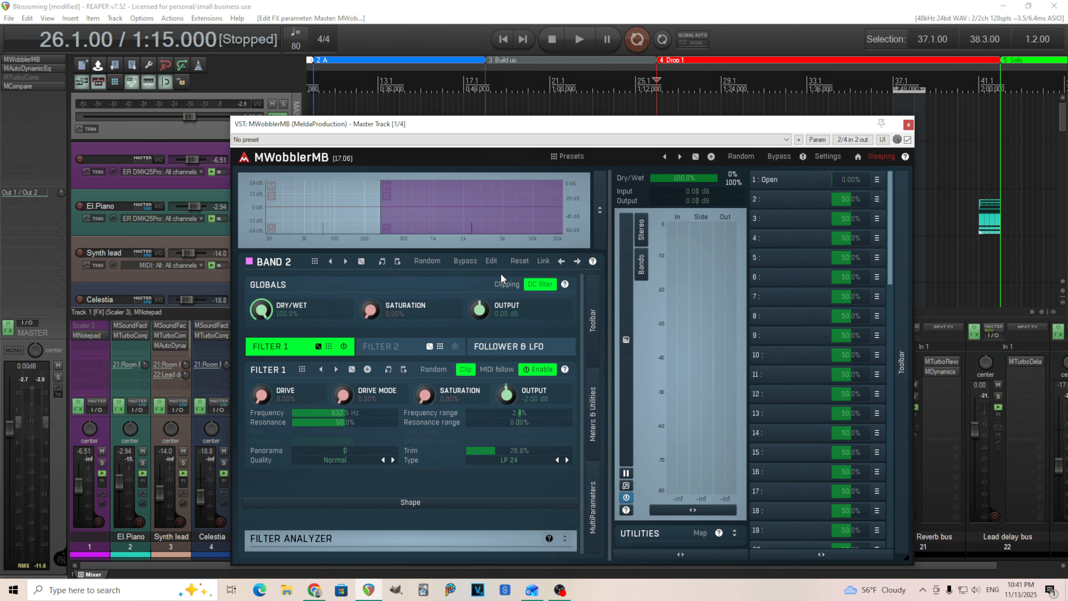
drag(381, 215, 404, 216)
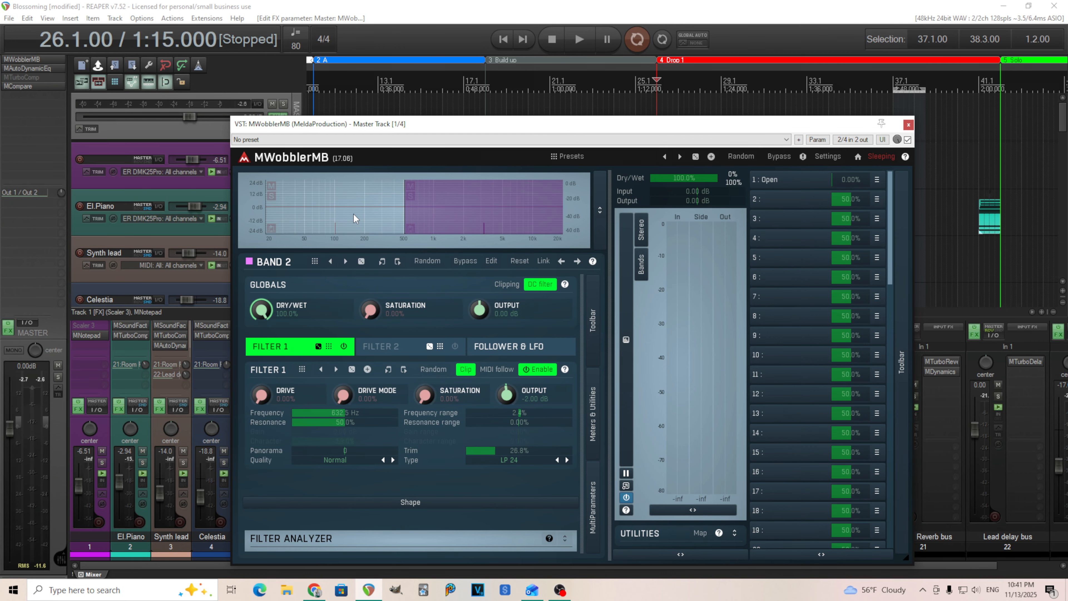
Step: Change the crossover mode of the bands to Serial
click(426, 227)
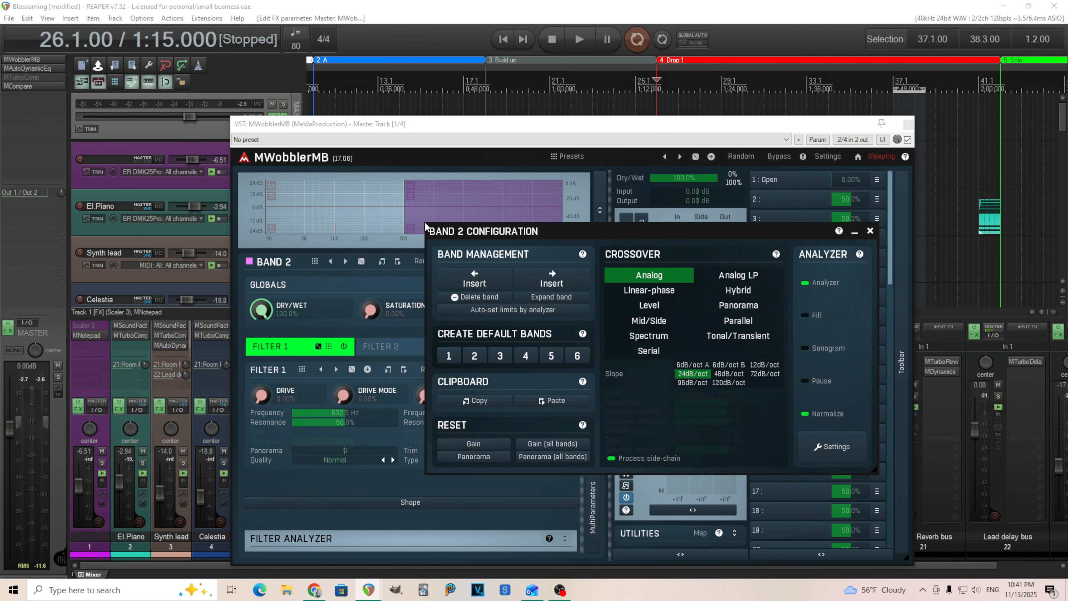
click(649, 350)
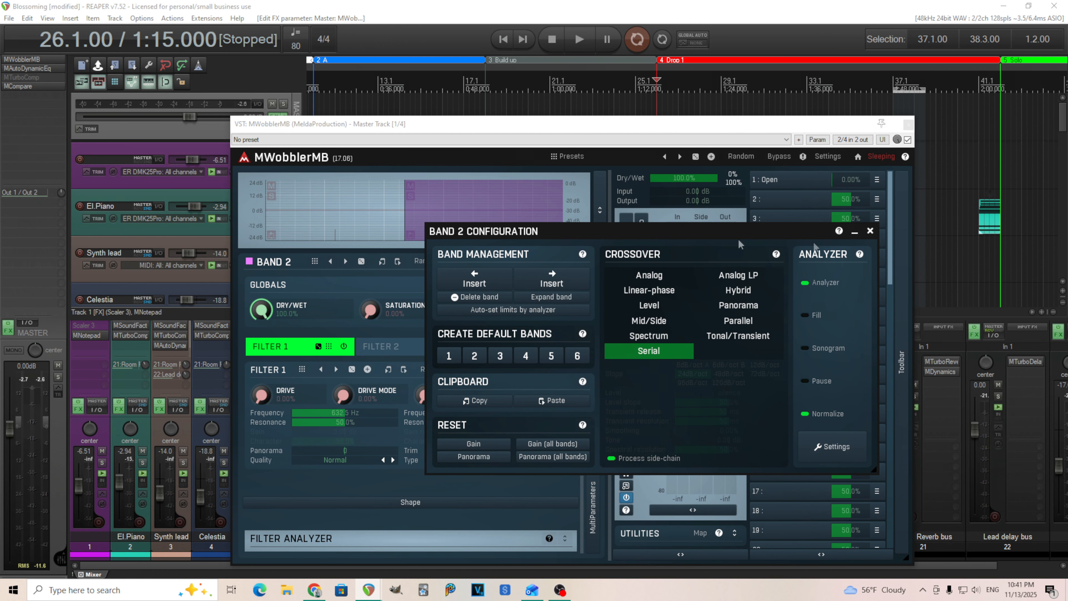
click(870, 231)
Step: Load the Default preset into Band 2 and set the type of its Filter 1 to HP 24
click(315, 261)
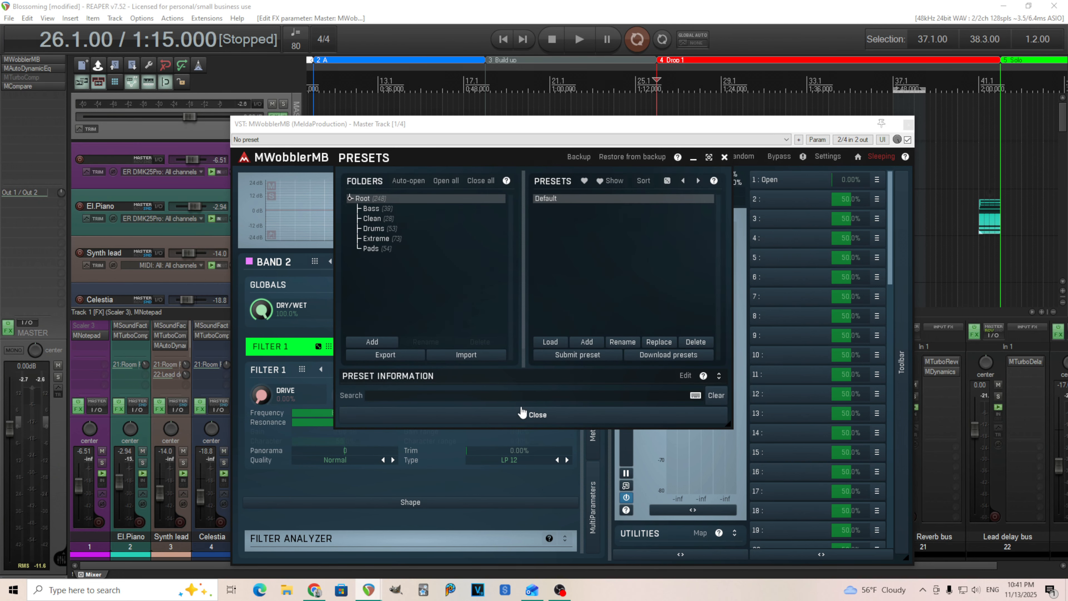
click(522, 415)
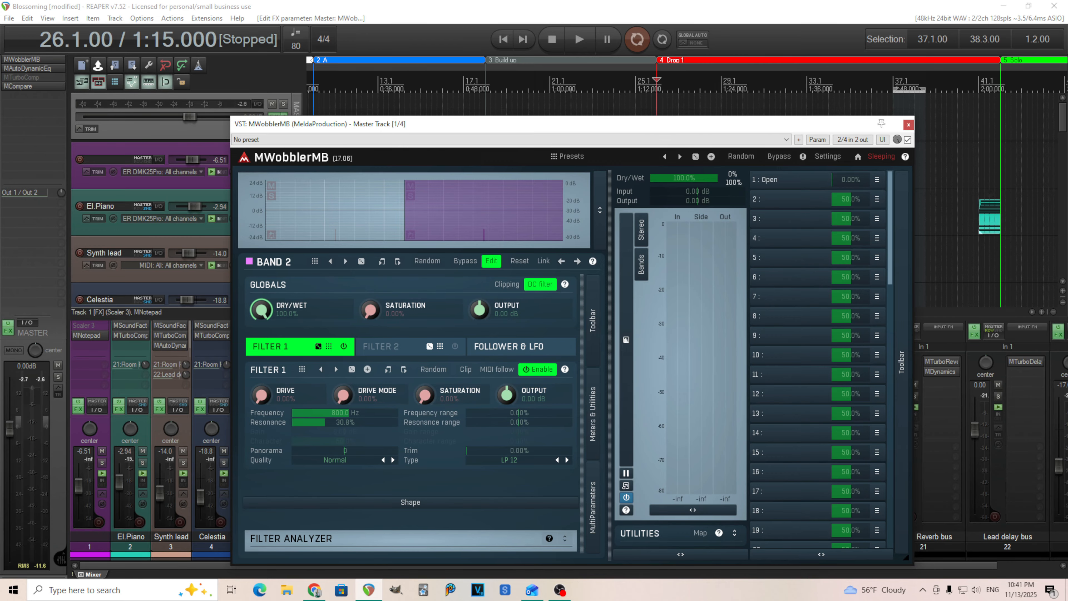
click(567, 460)
click(498, 463)
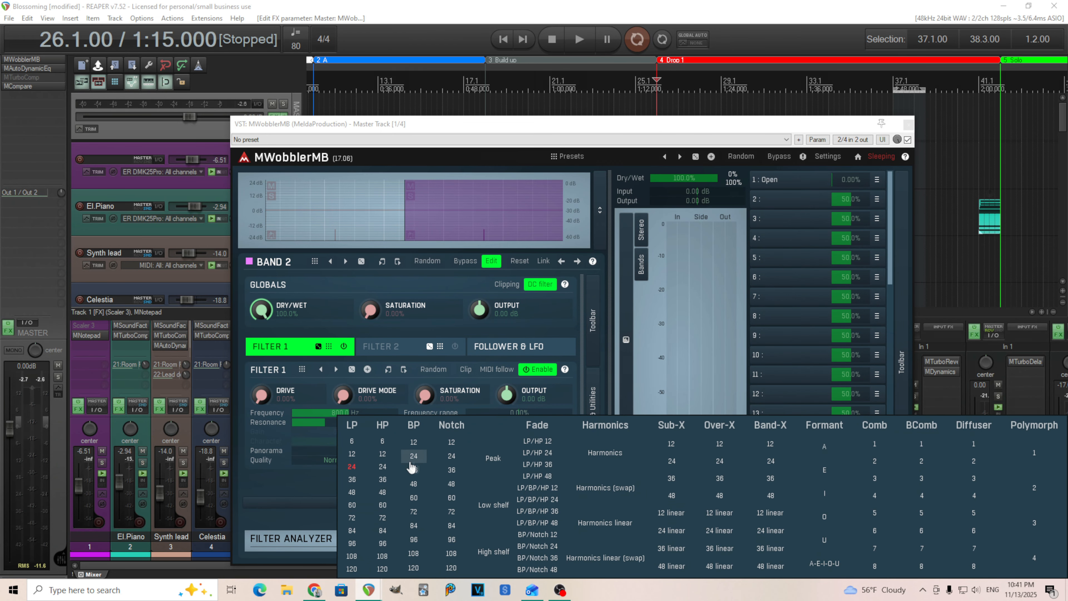
click(389, 469)
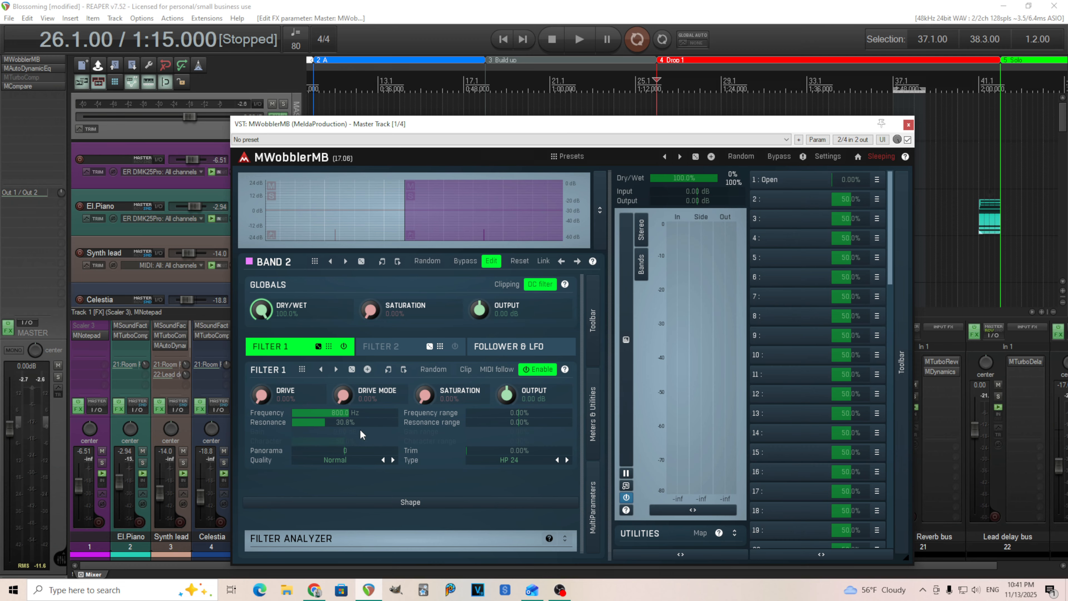
Step: Raise Band 2's Filter 1 frequency to 20.0 kHz and have the Open multiparameter learn it down to about 479 Hz
drag(358, 411, 357, 378)
drag(358, 412, 358, 391)
click(877, 180)
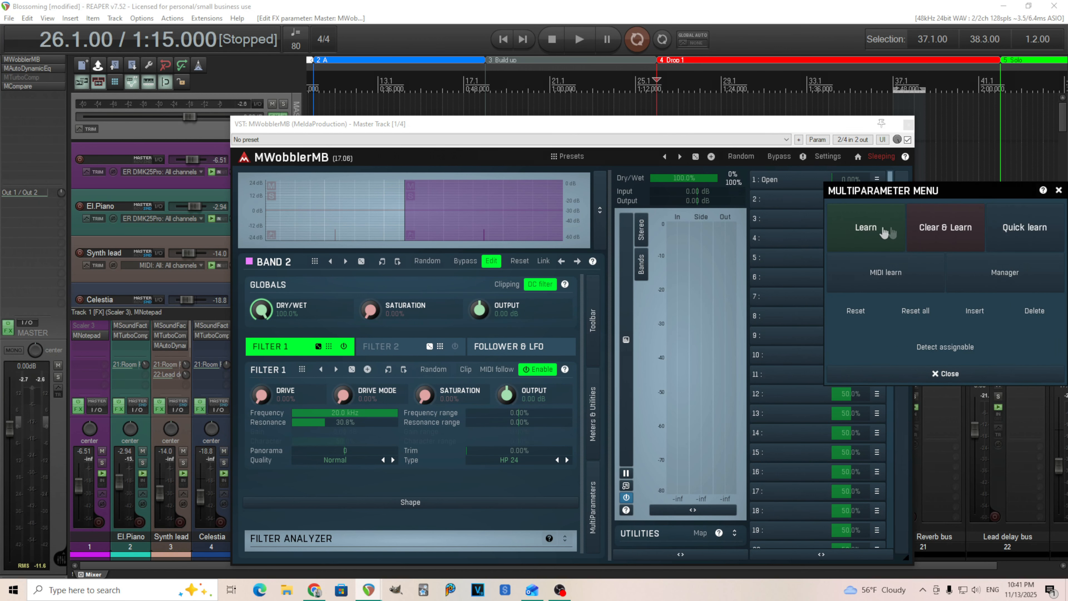
click(865, 238)
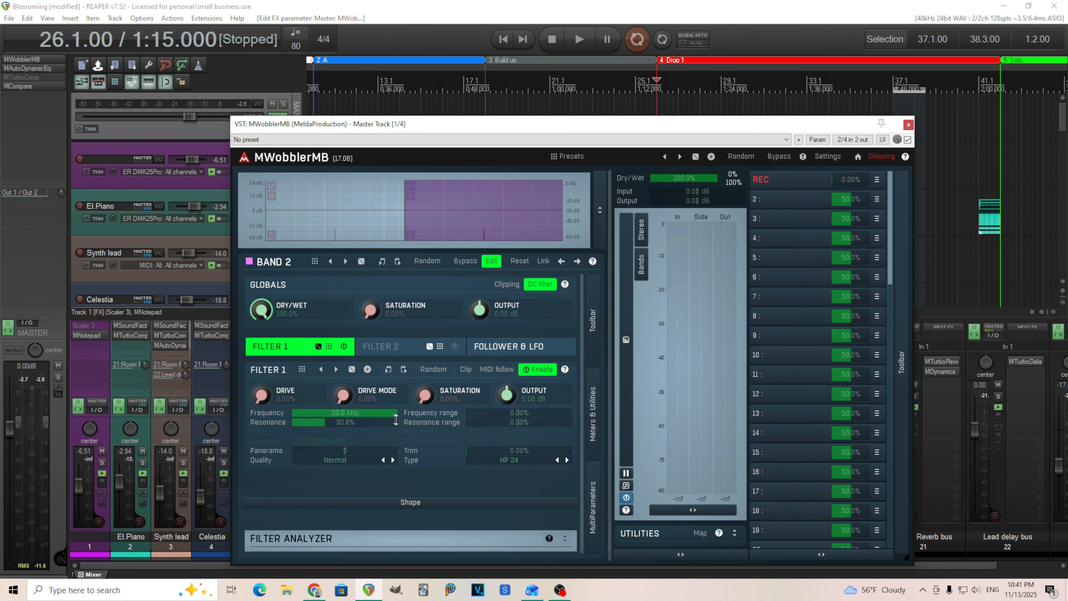
click(770, 180)
click(770, 180)
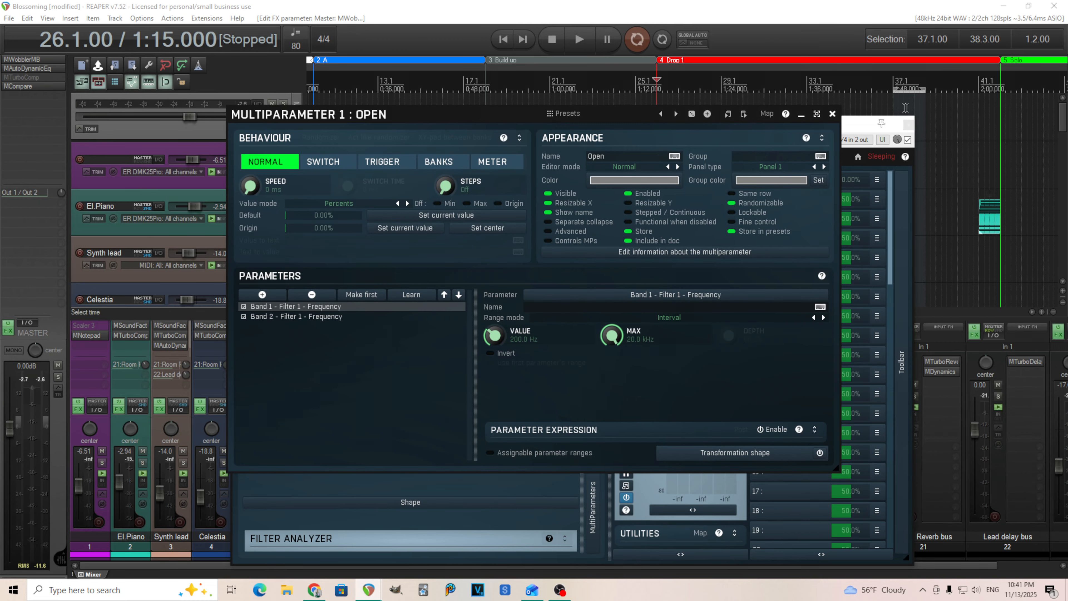
click(832, 114)
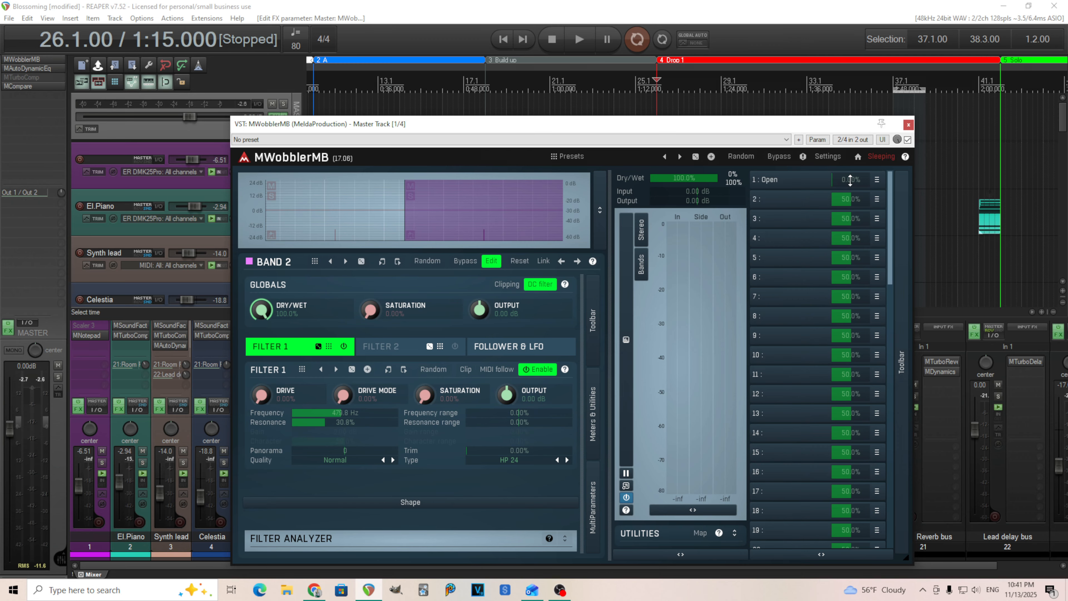
Step: Raise Open to 100% and invert the Band 2 Filter 1 frequency in the multiparameter's settings
drag(854, 179, 853, 142)
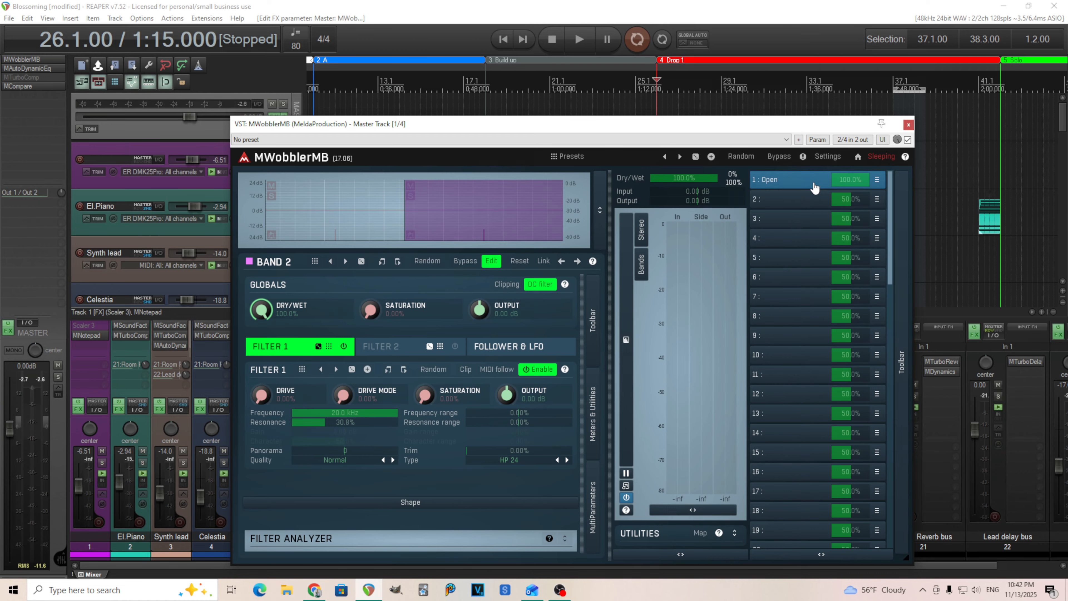
click(814, 188)
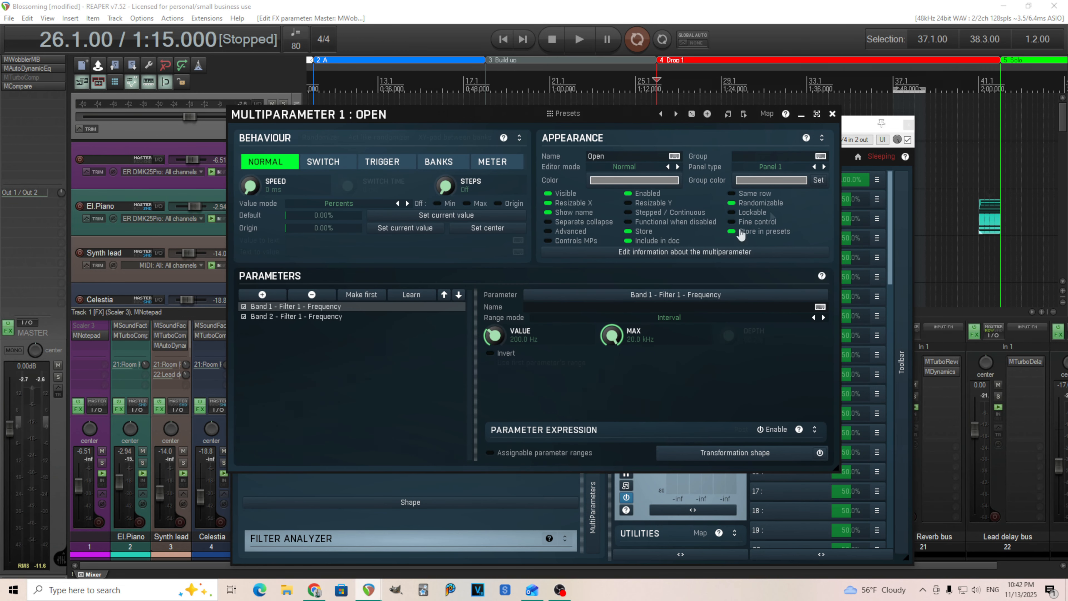
click(321, 316)
click(506, 355)
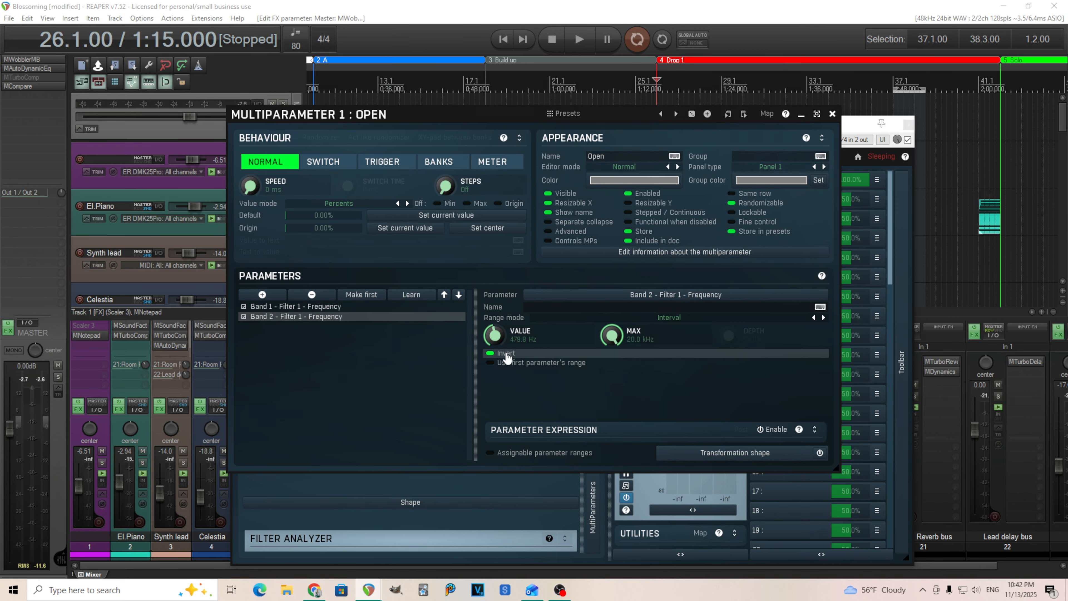
click(833, 113)
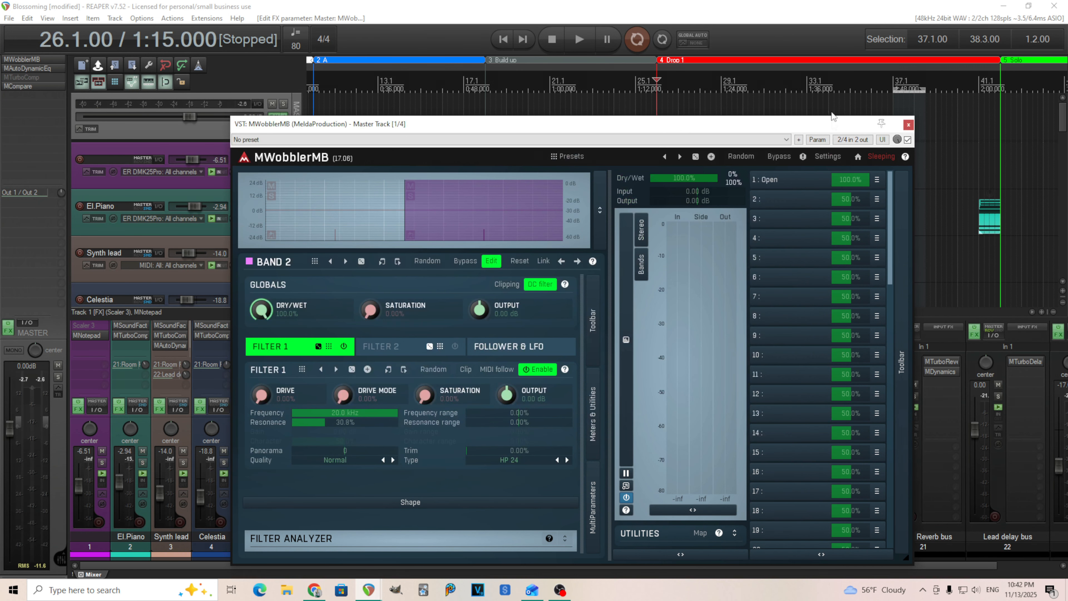
Step: Lower Open to 0%, check Band 2's inverted range, and watch Band 1's Filter 1 frequency while raising Open to 100%
drag(832, 179, 803, 191)
click(801, 183)
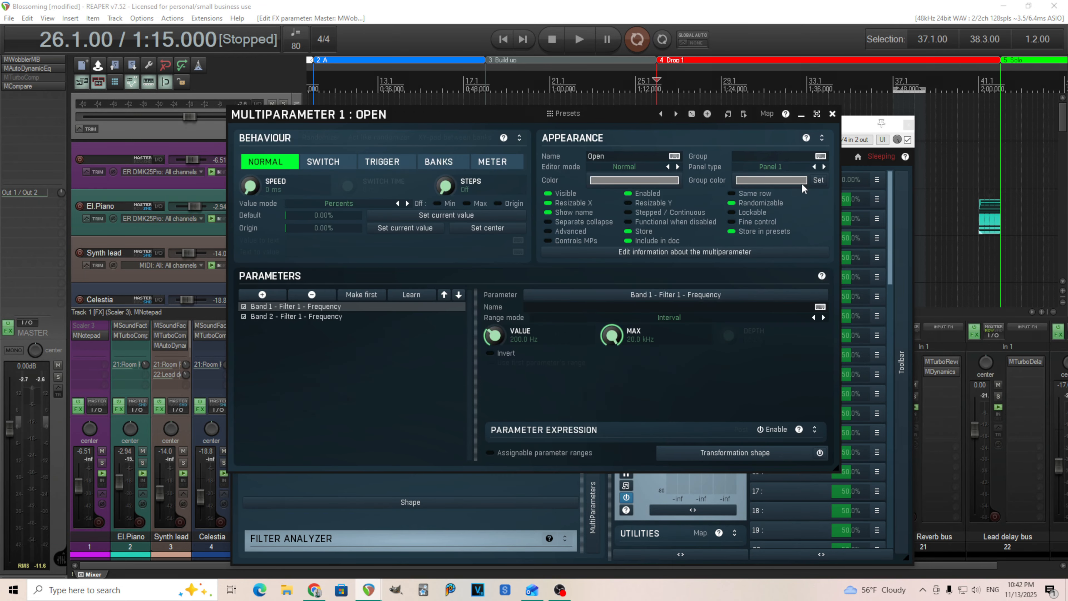
click(339, 318)
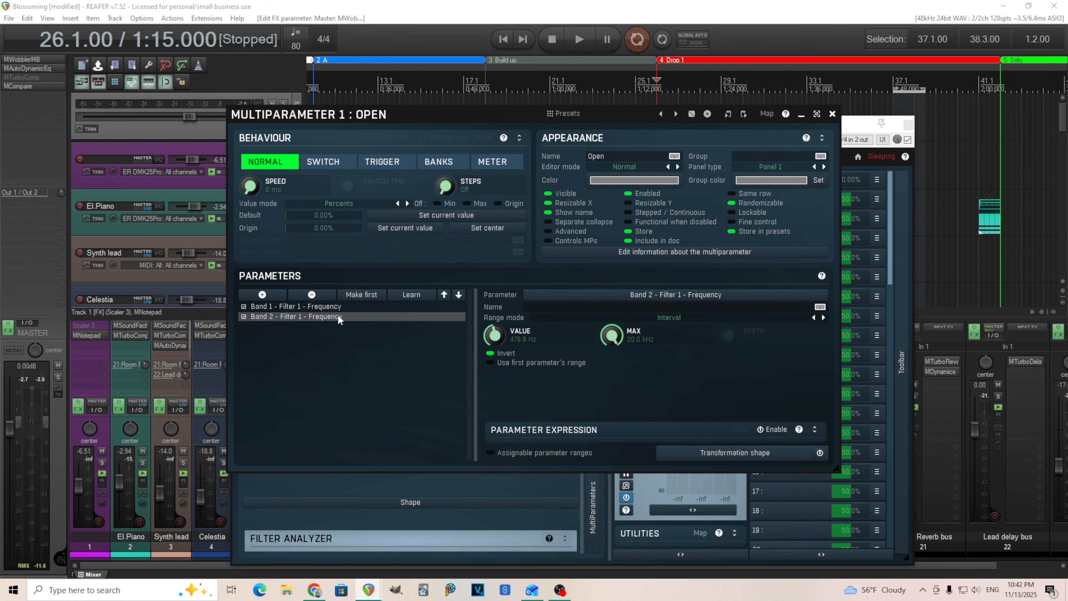
click(830, 115)
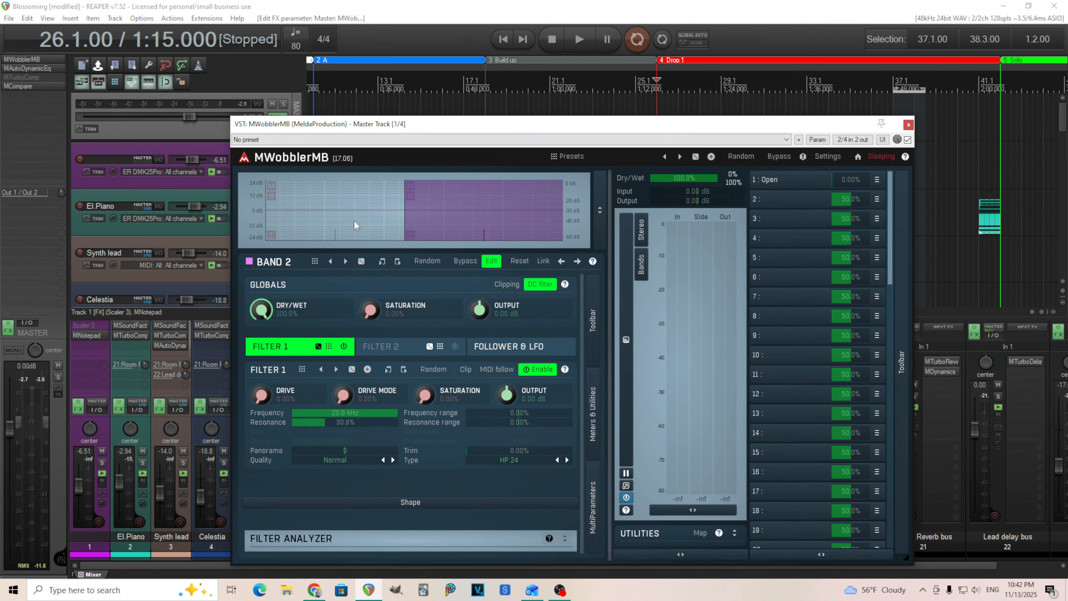
click(353, 222)
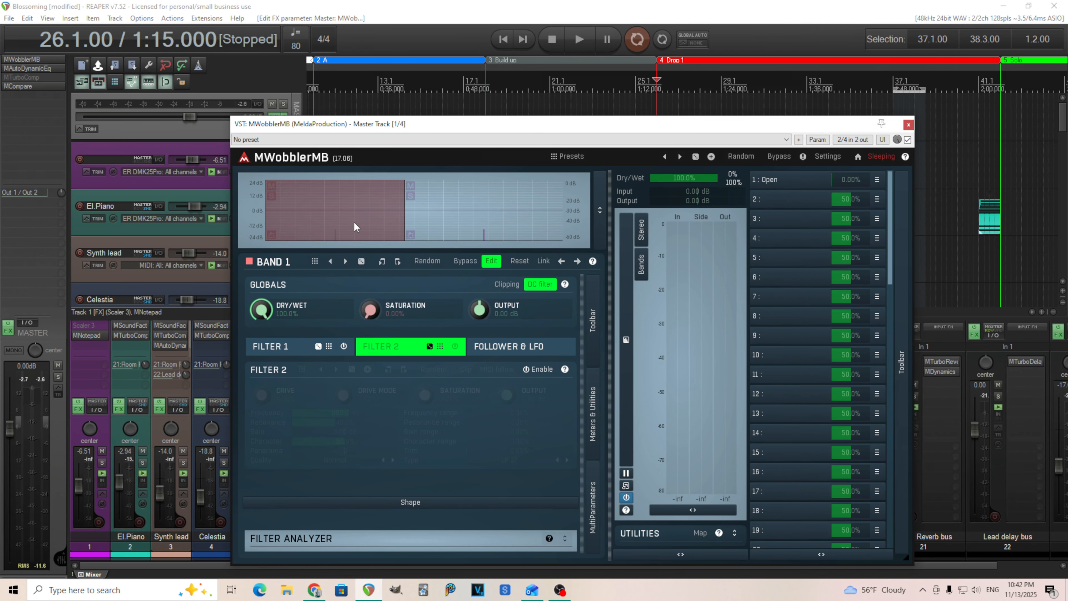
click(269, 352)
drag(855, 176, 894, 176)
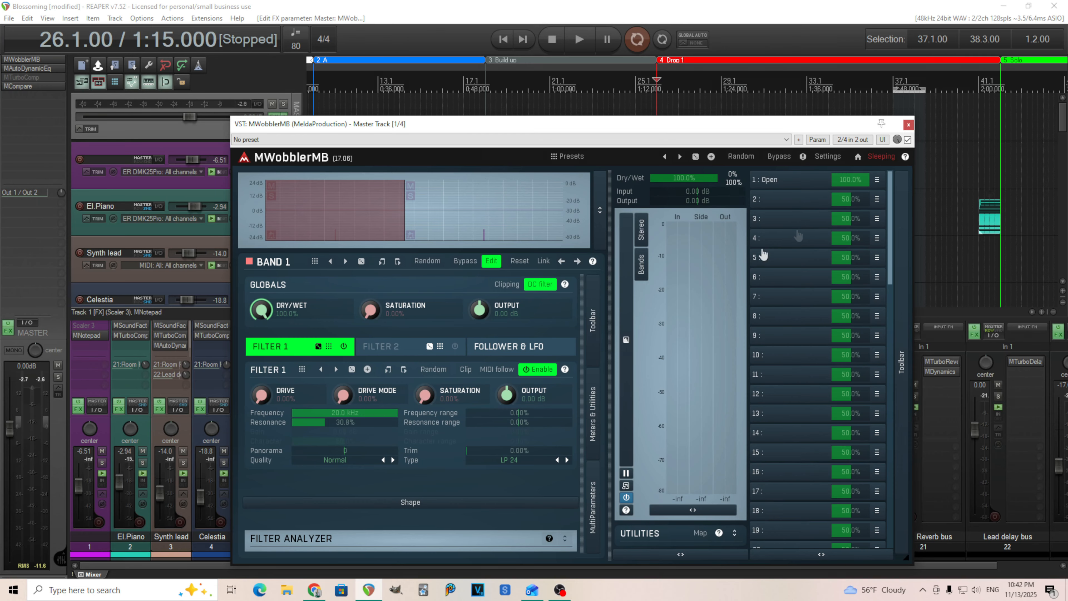
Step: Set Band 2's Filter 1 frequency to about 521 Hz and have Open relearn its range down to 20 Hz
click(482, 228)
drag(370, 416, 370, 410)
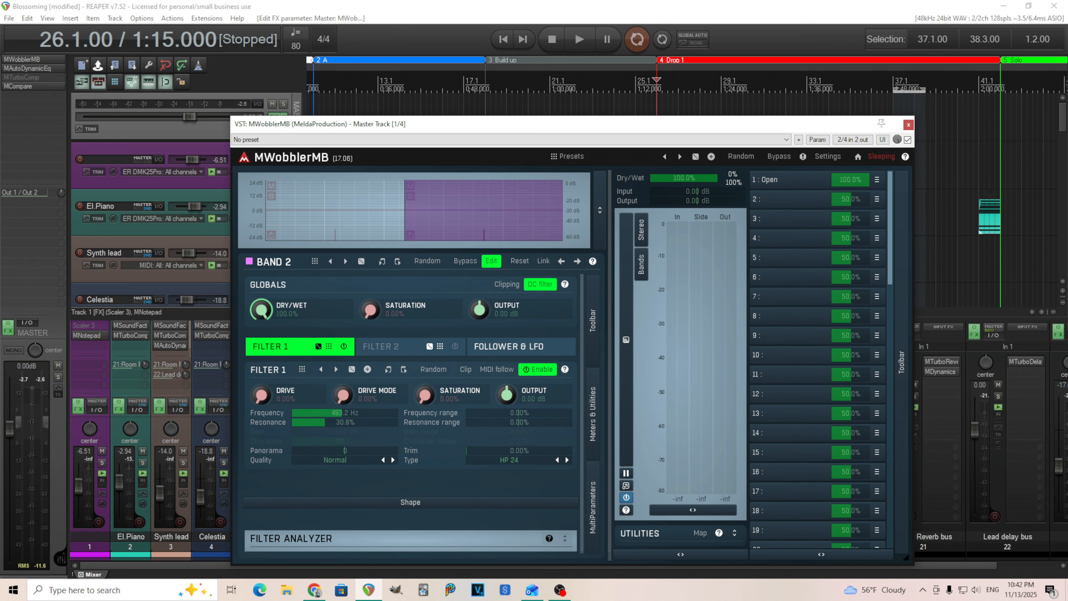
click(876, 179)
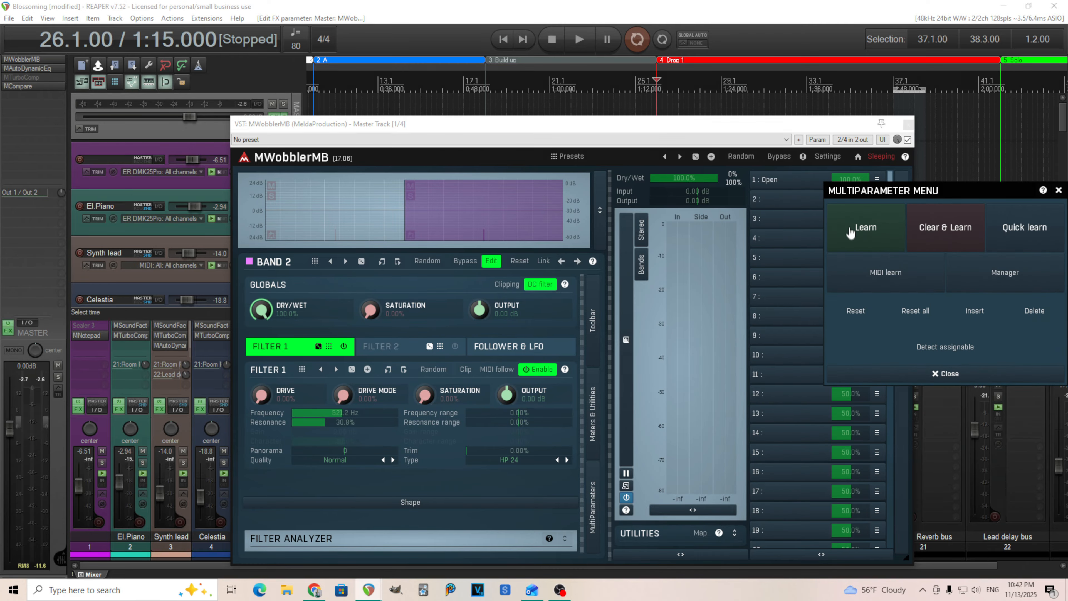
click(860, 229)
drag(345, 412, 294, 412)
click(803, 187)
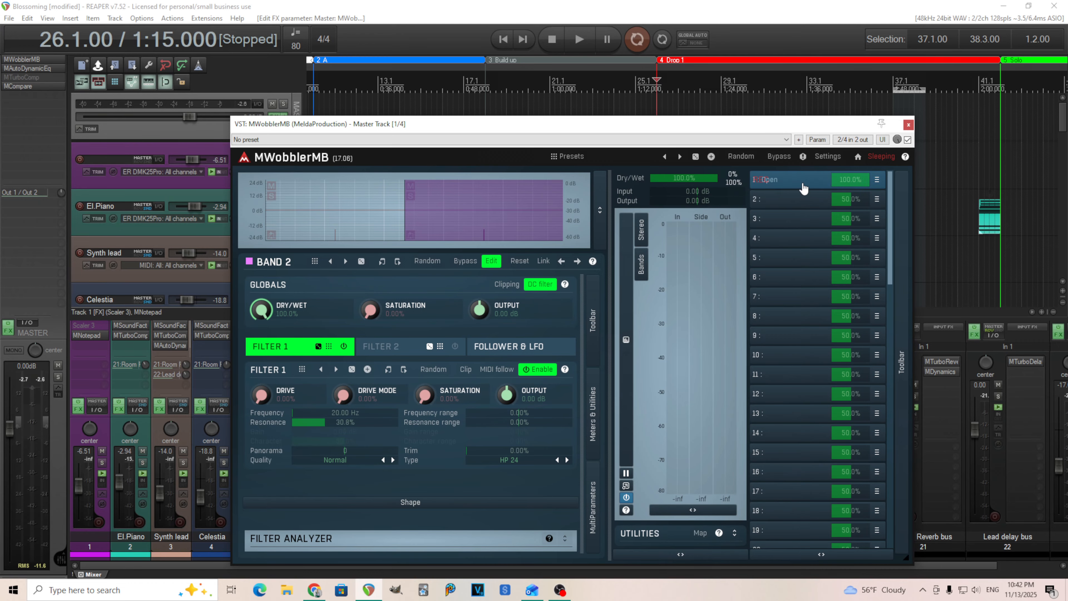
Step: Check Band 2's learned frequency range in Open's settings, and move Open to 0% and back up to test the high-pass filter
drag(868, 181, 831, 181)
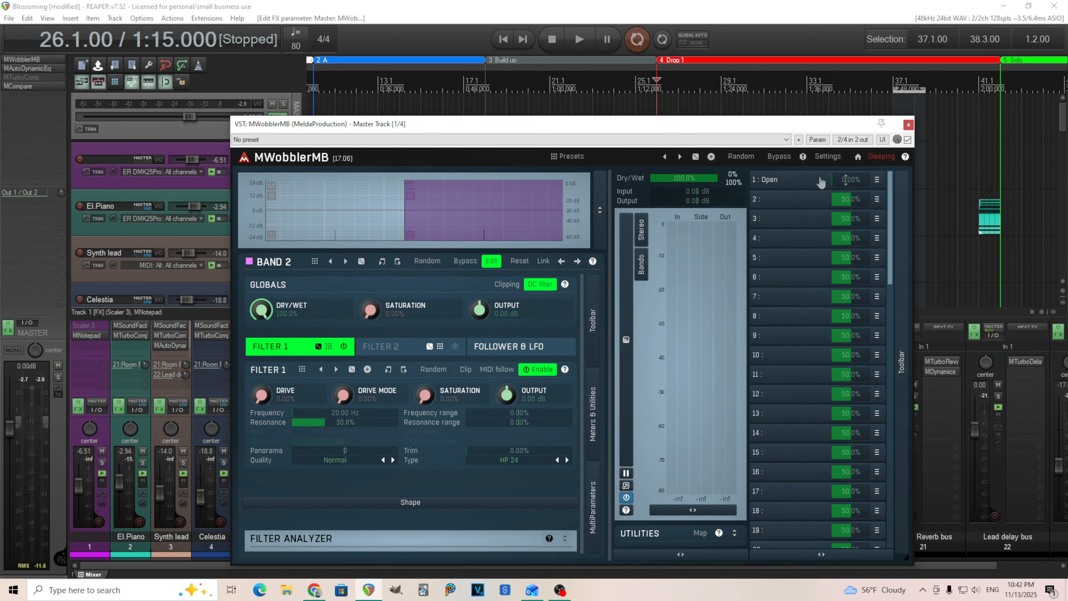
click(794, 179)
click(346, 315)
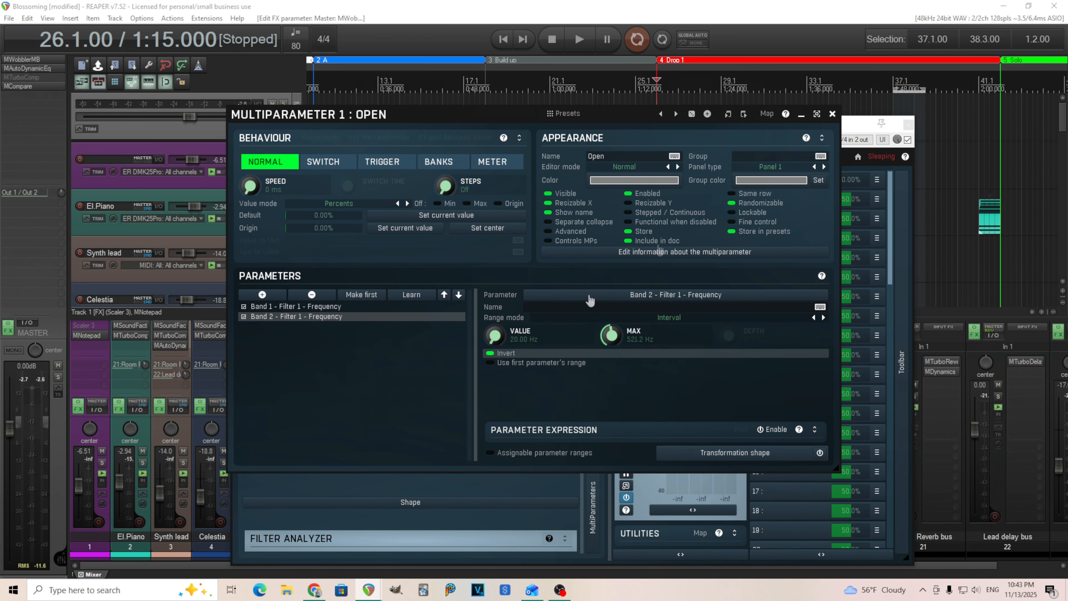
click(832, 113)
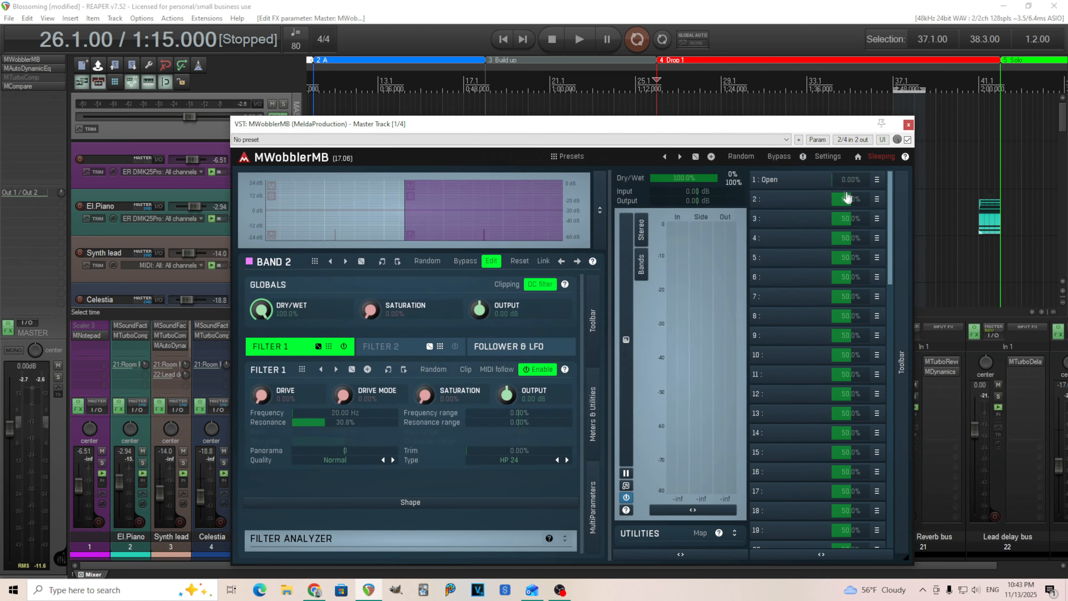
drag(832, 180, 868, 180)
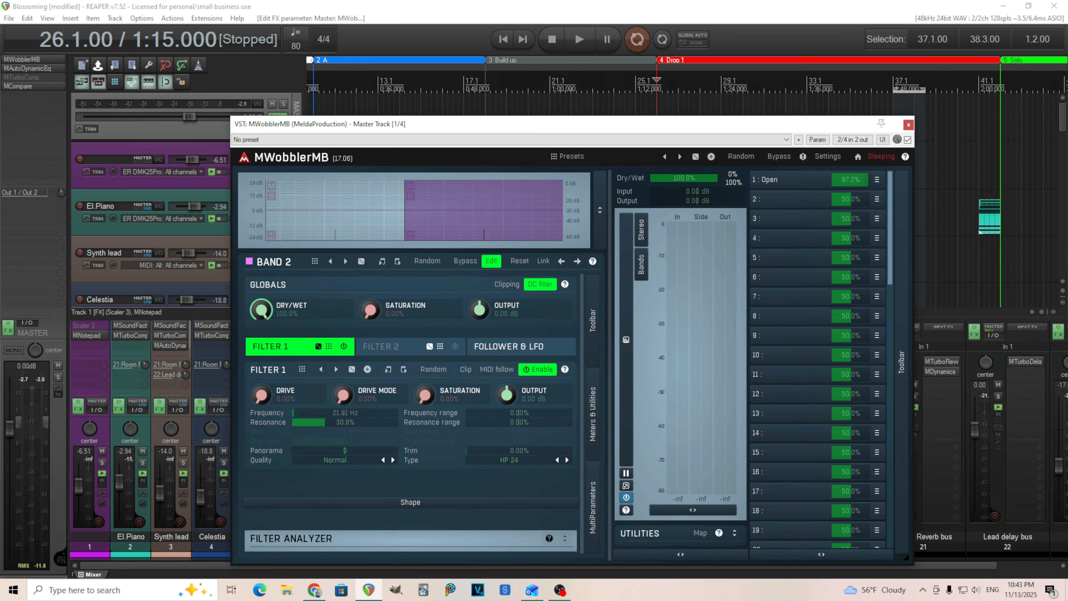
Step: Audition Drop 1 twice through both filters while sweeping Open, and stop playback with Open at 0%
key(space)
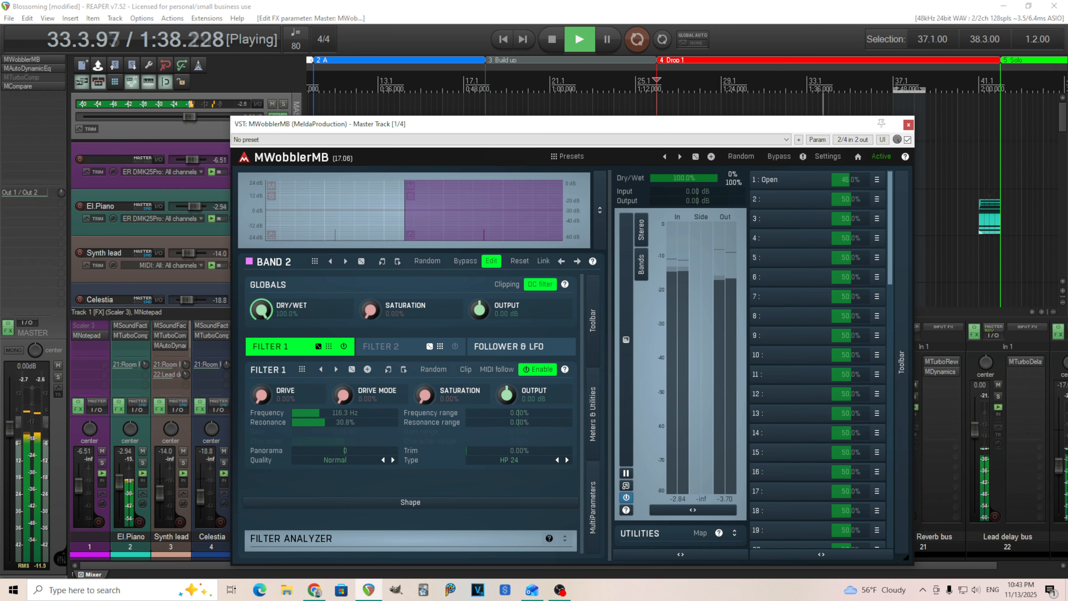
click(554, 39)
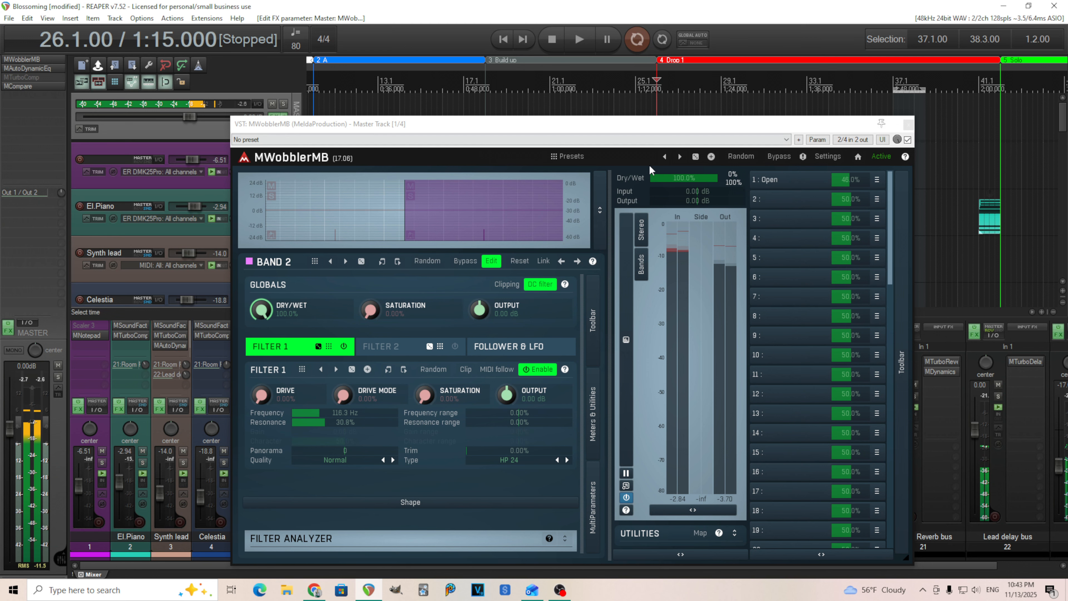
drag(851, 184, 850, 180)
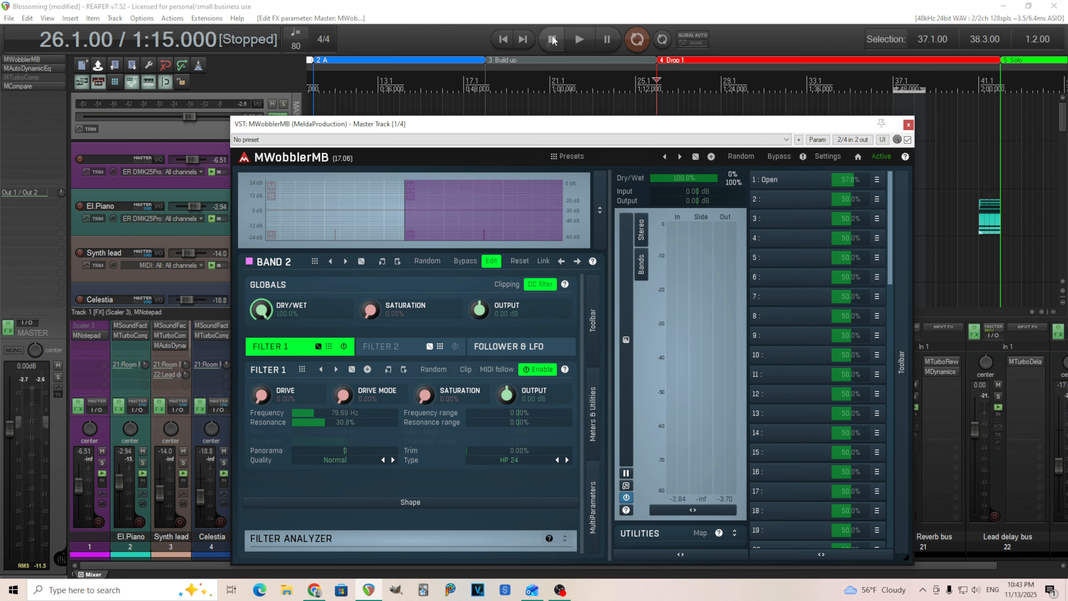
click(579, 38)
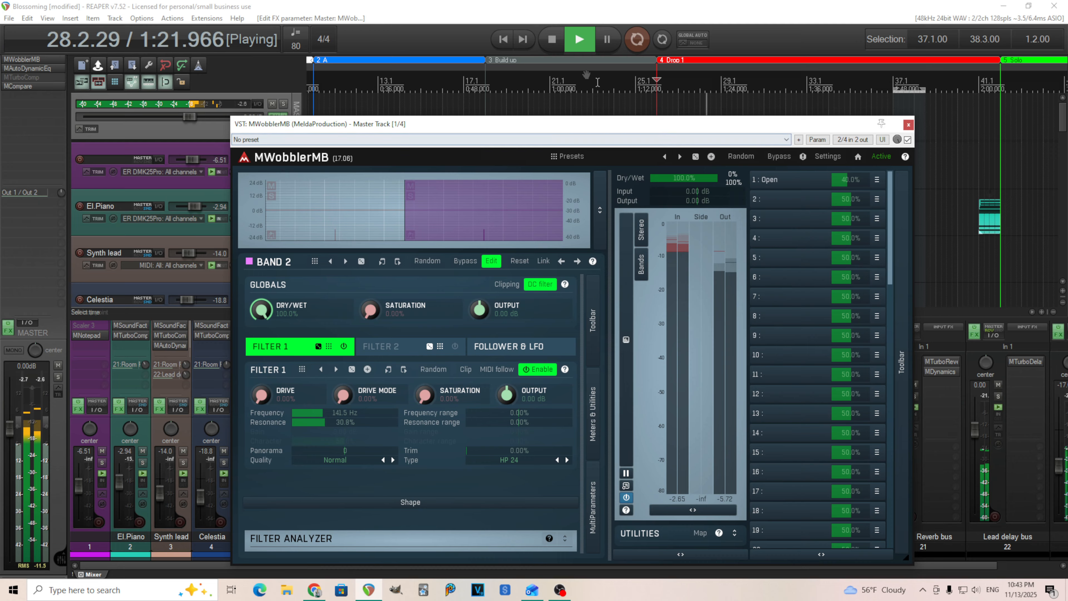
click(552, 39)
mouse_move(845, 179)
mouse_down()
mouse_move(875, 180)
mouse_move(838, 179)
mouse_up()
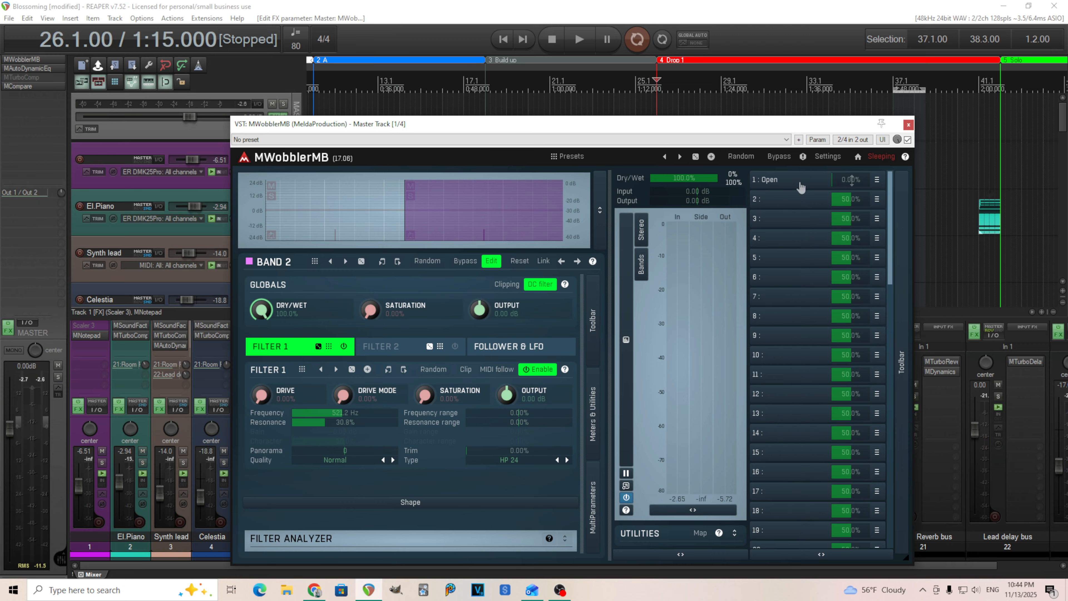
click(577, 155)
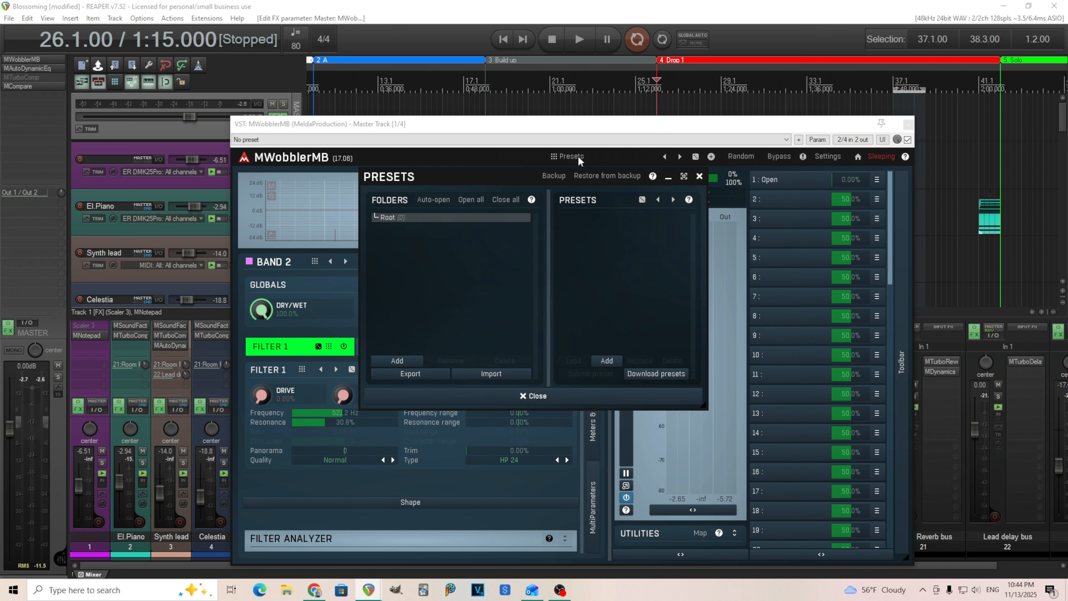
click(699, 175)
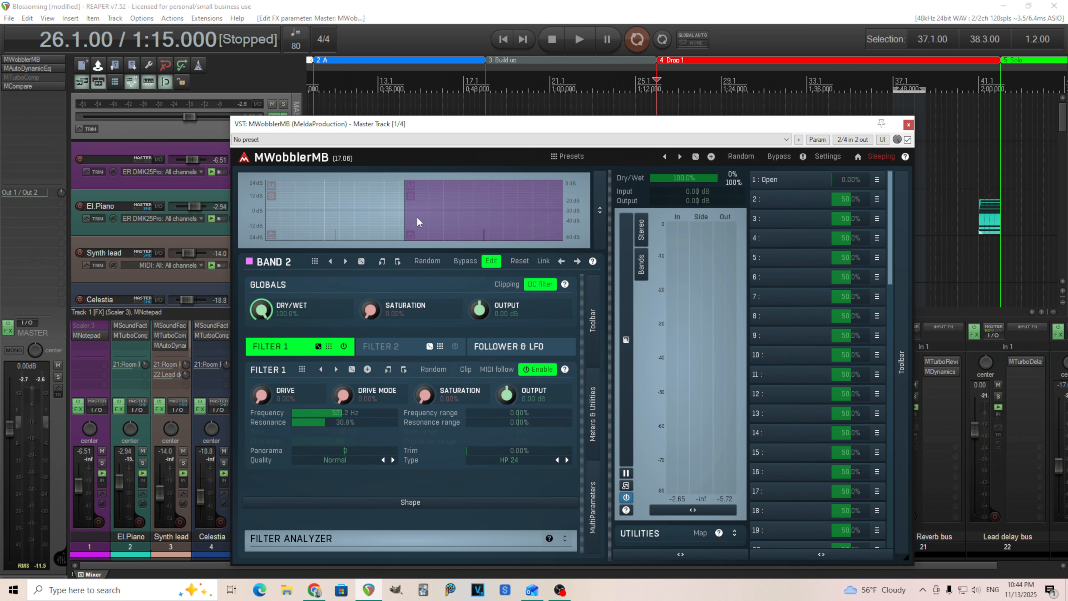
Step: Insert a third band after Band 2, widen Band 2 by moving its boundaries apart with the upper one at about 66.1%, and reselect Band 2
mouse_move(403, 220)
right_click(442, 220)
click(582, 274)
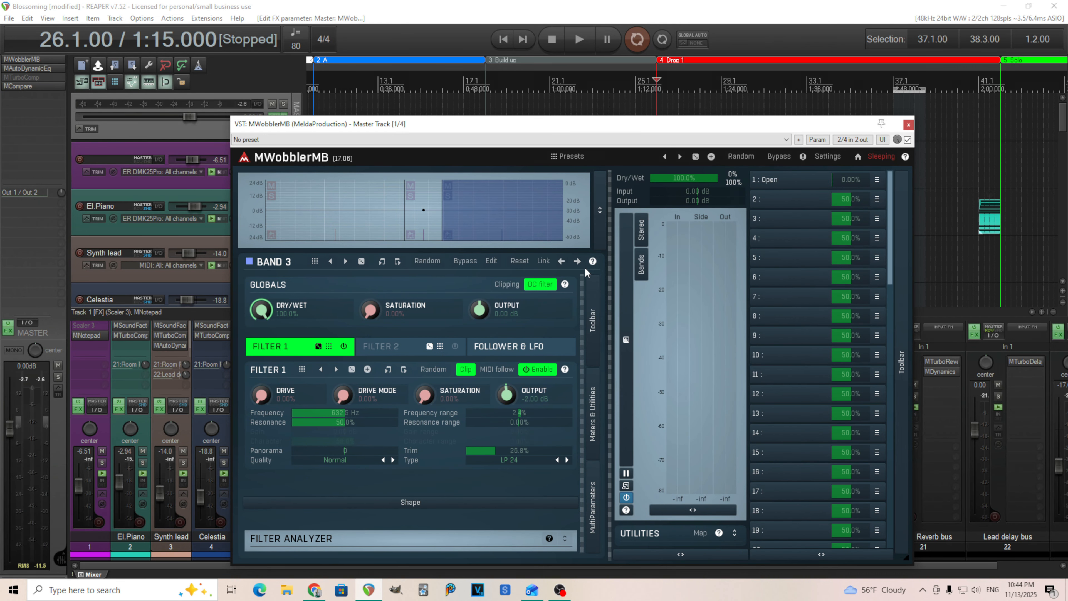
drag(402, 219, 375, 219)
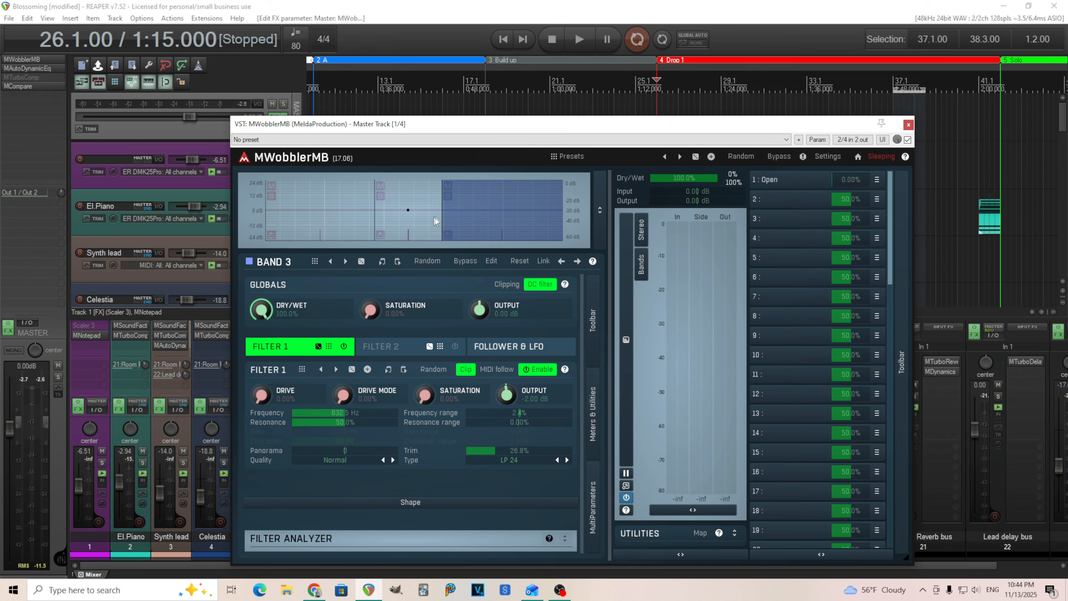
drag(441, 218, 461, 219)
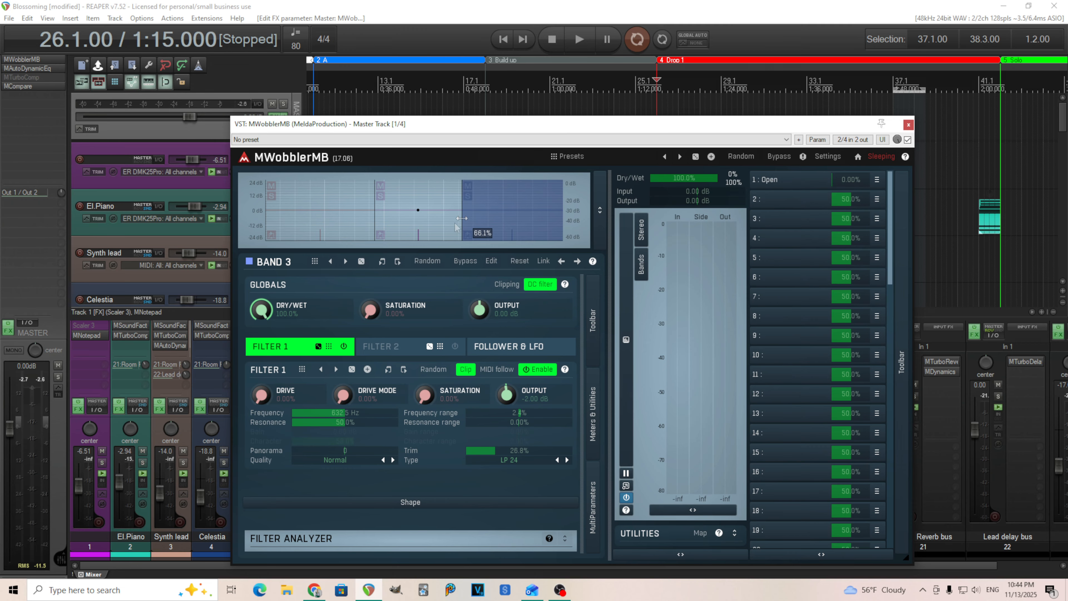
click(331, 227)
click(398, 221)
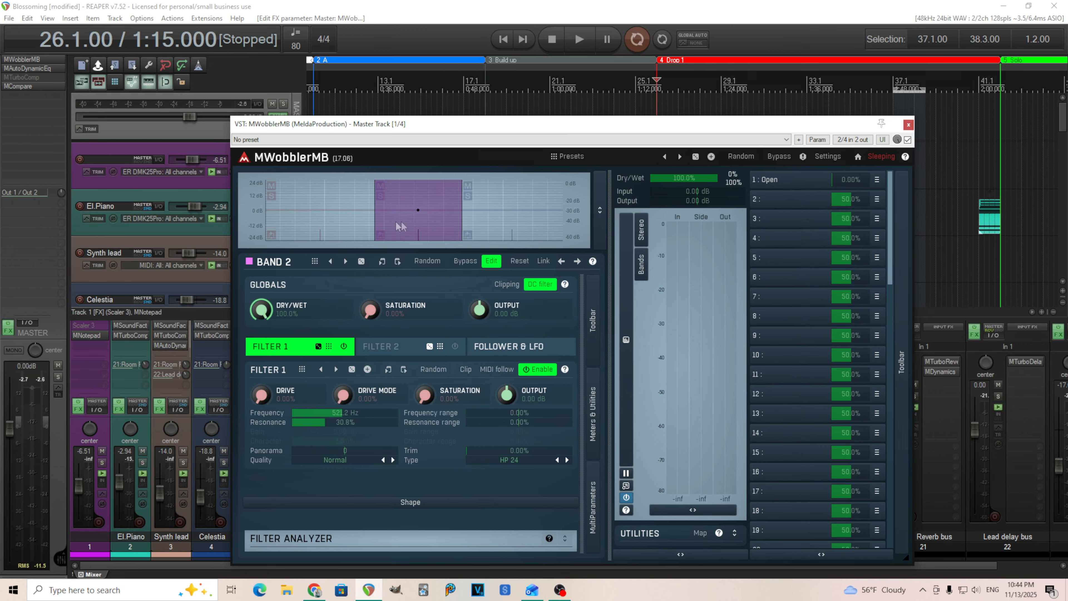
Step: Load the Default preset into Band 3 and set its Filter 1 type to LP 24
click(499, 221)
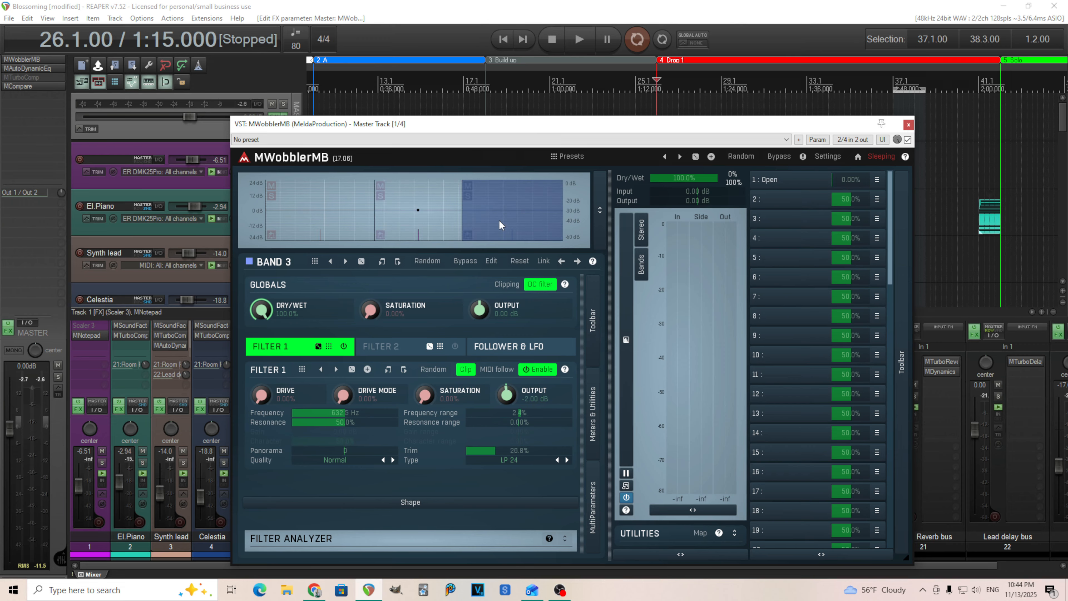
click(315, 261)
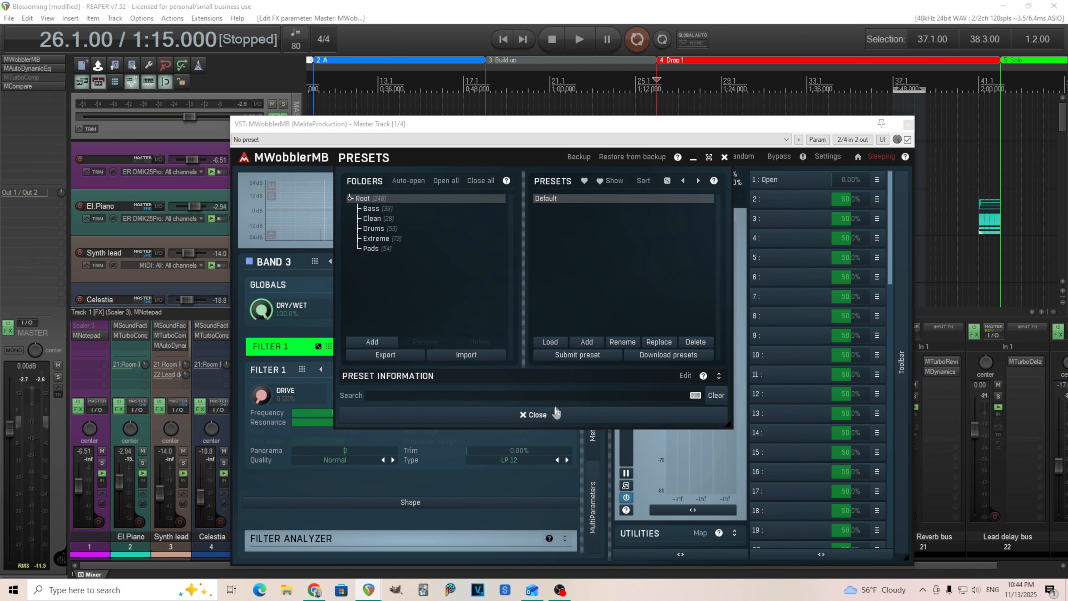
click(556, 417)
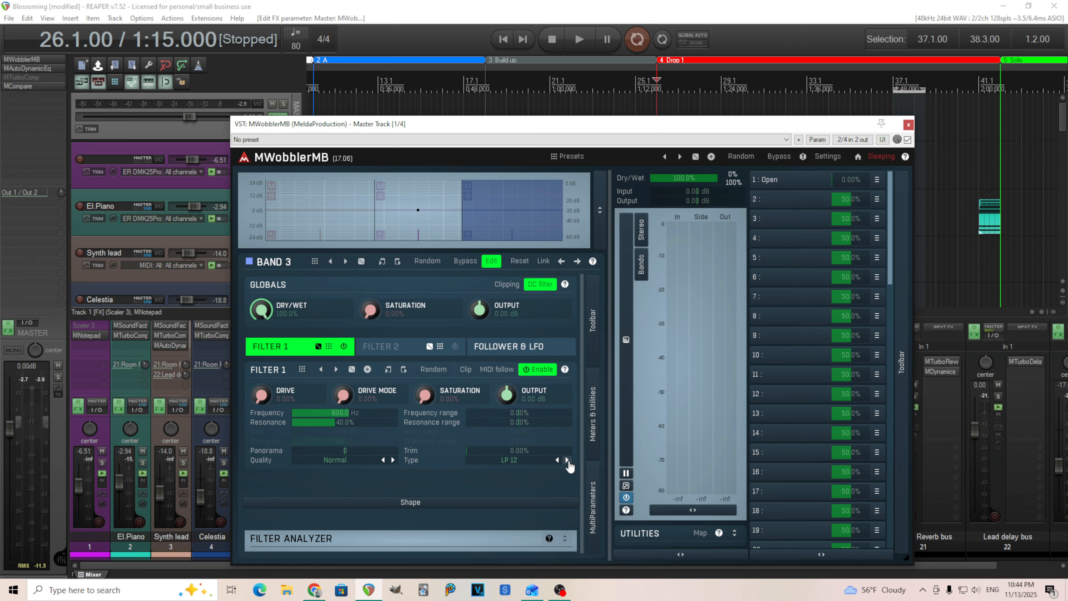
click(568, 460)
Step: Set Band 3's Filter 1 to about 258 Hz, 28% resonance, 100% frequency range and 24% resonance range, and solo the band
click(523, 351)
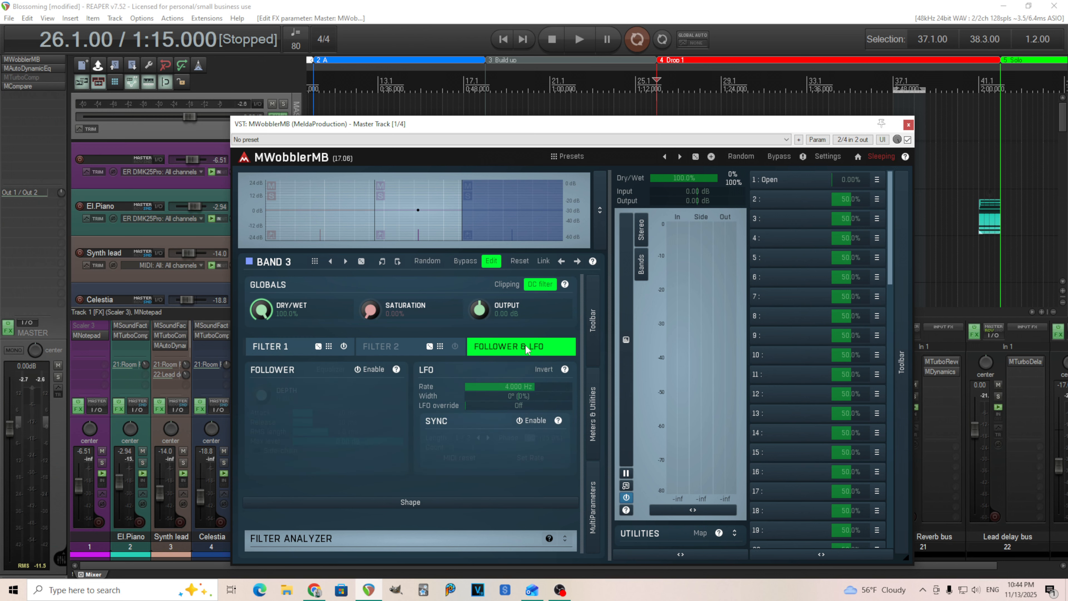
click(272, 353)
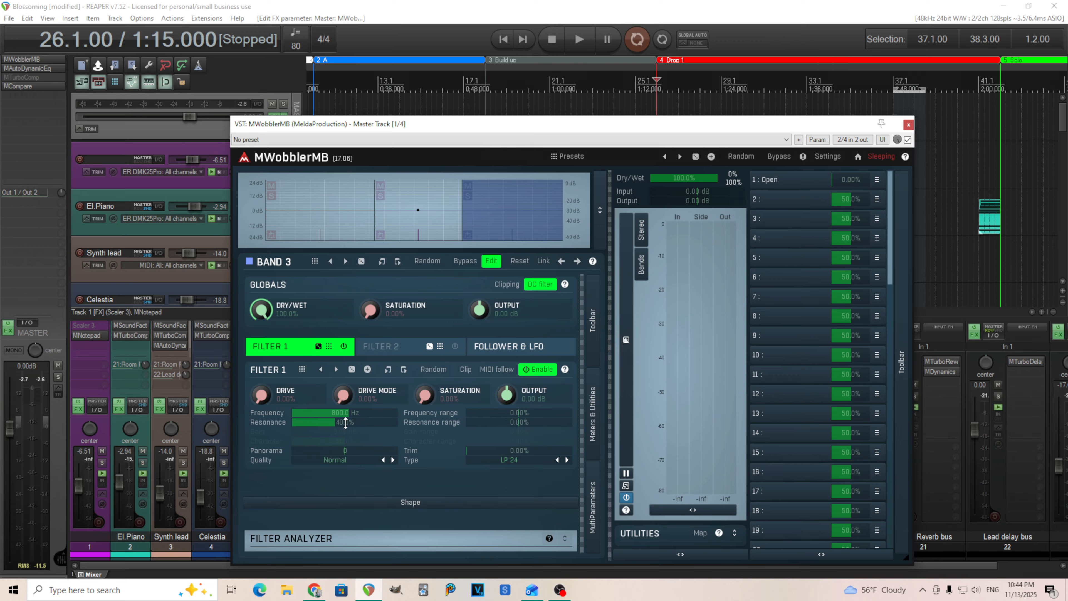
drag(345, 421, 345, 431)
drag(526, 422, 525, 414)
drag(352, 414, 352, 440)
drag(511, 412, 511, 360)
click(468, 197)
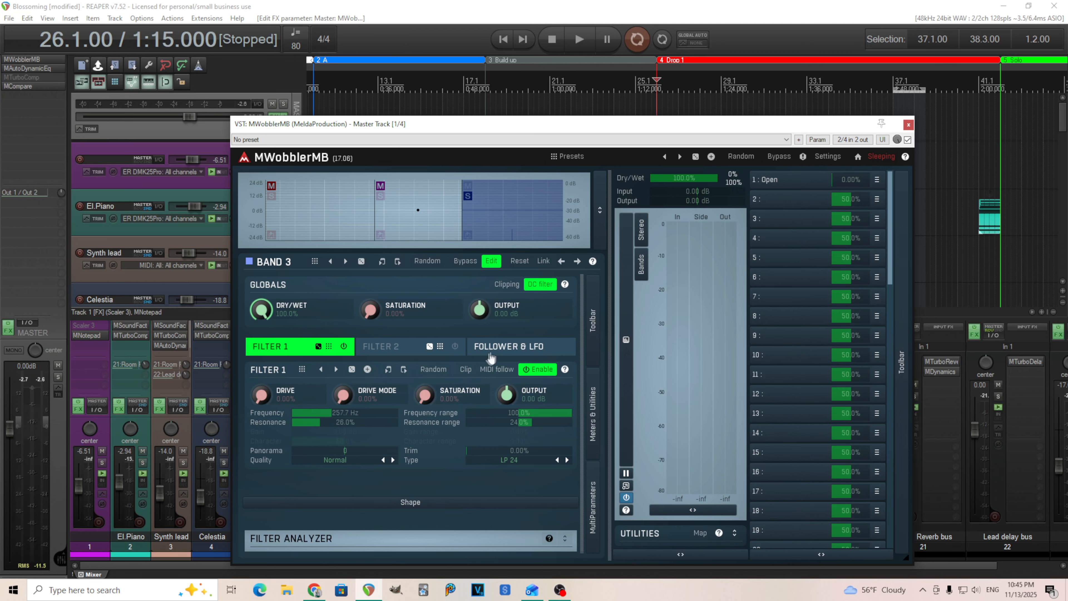
Step: Enable tempo sync for Band 3's LFO with a length of 1, and expand the LFO shape graph
click(505, 347)
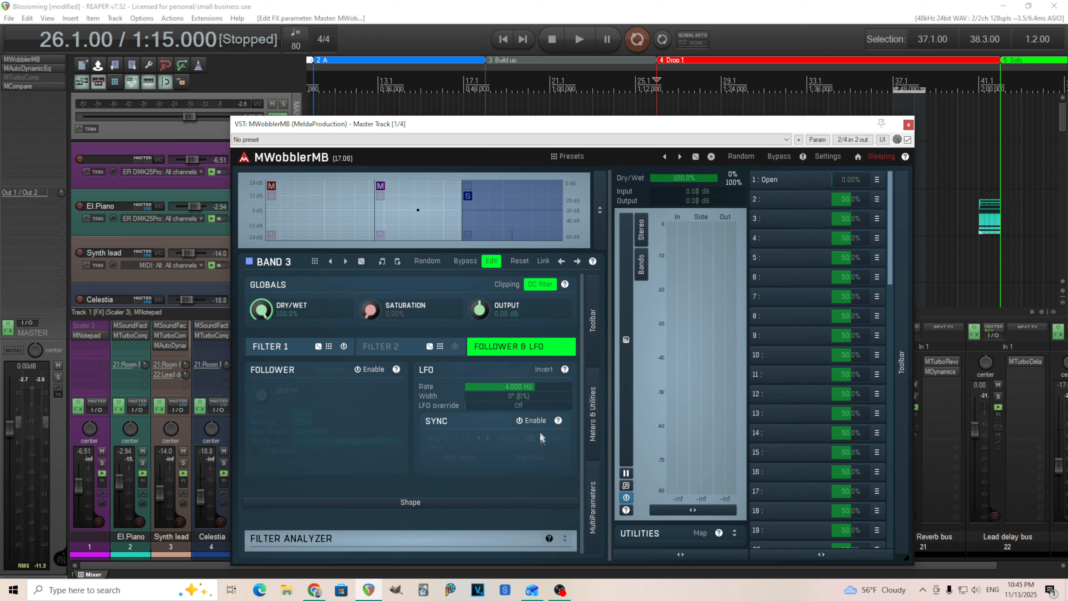
click(535, 421)
click(461, 437)
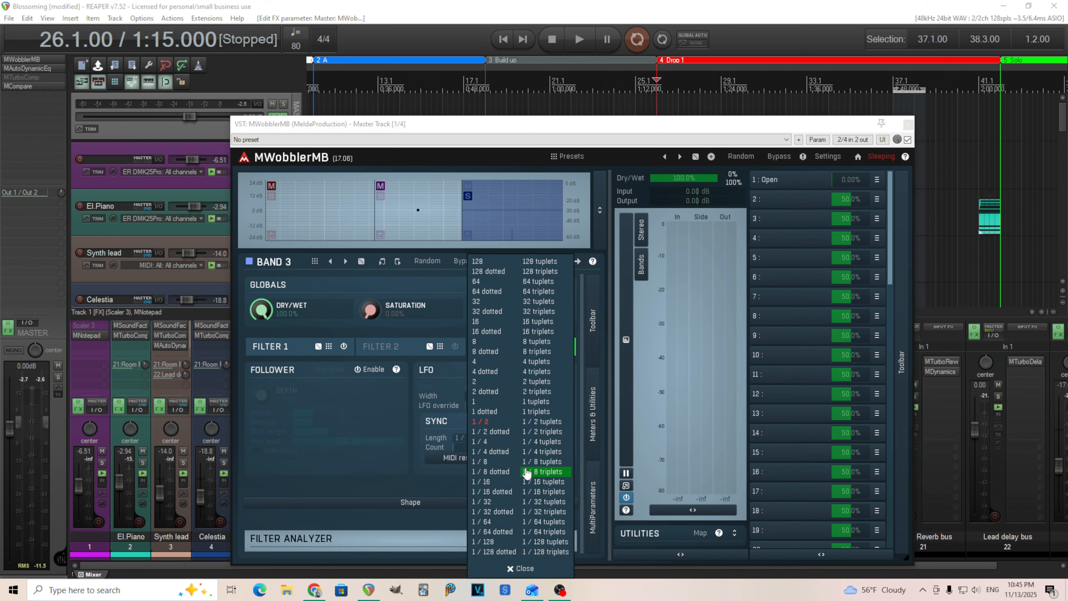
click(502, 402)
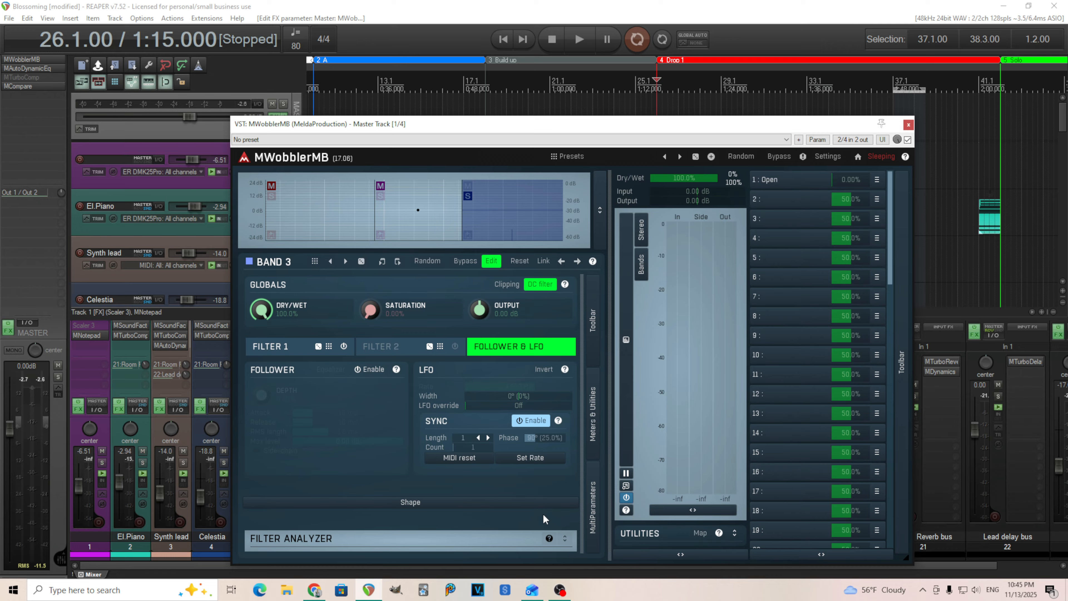
click(419, 504)
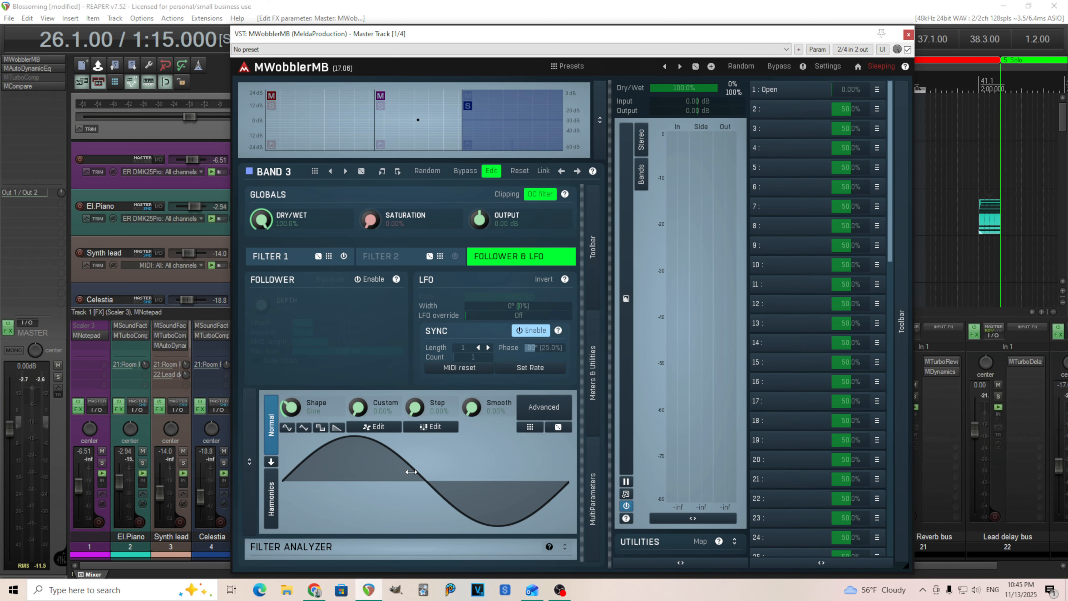
drag(446, 35, 454, 56)
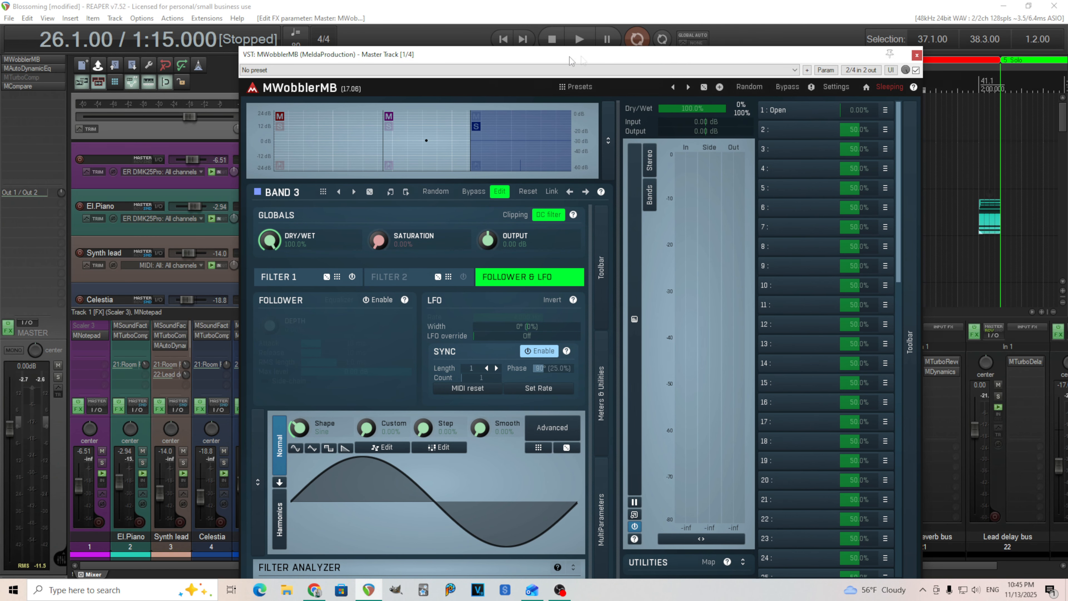
Step: Audition Drop 1 with Band 3 soloed, unsolo the band, and audition again before and after raising Open to 100%
click(573, 38)
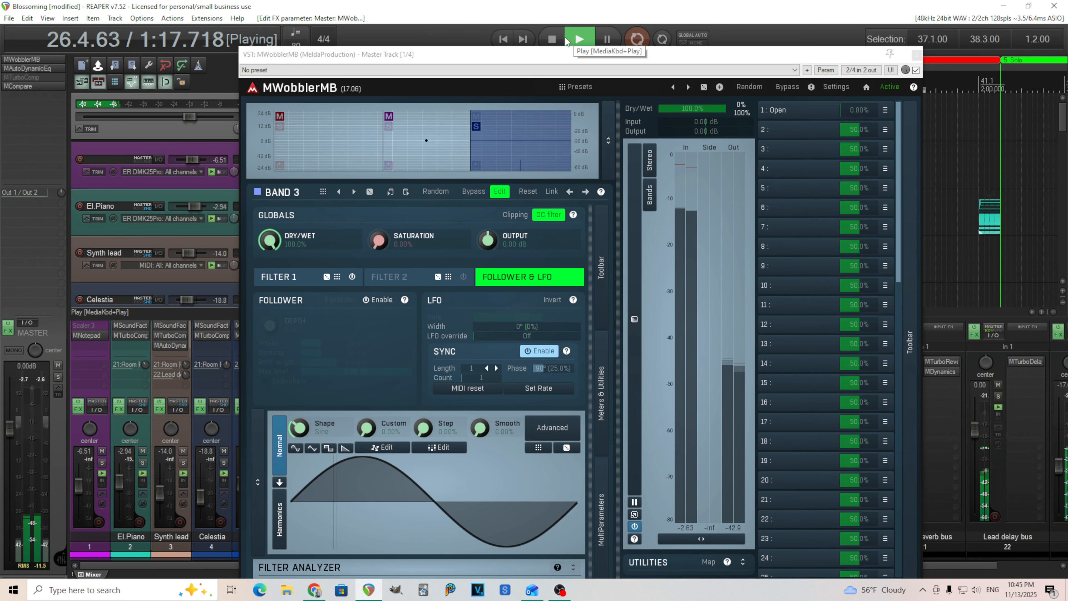
click(554, 40)
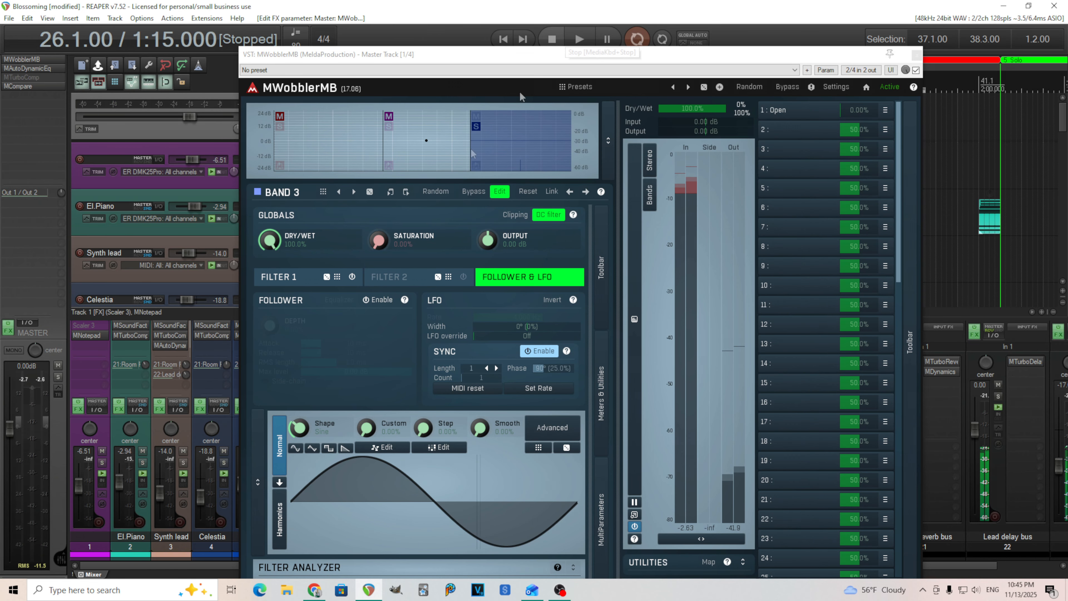
click(279, 277)
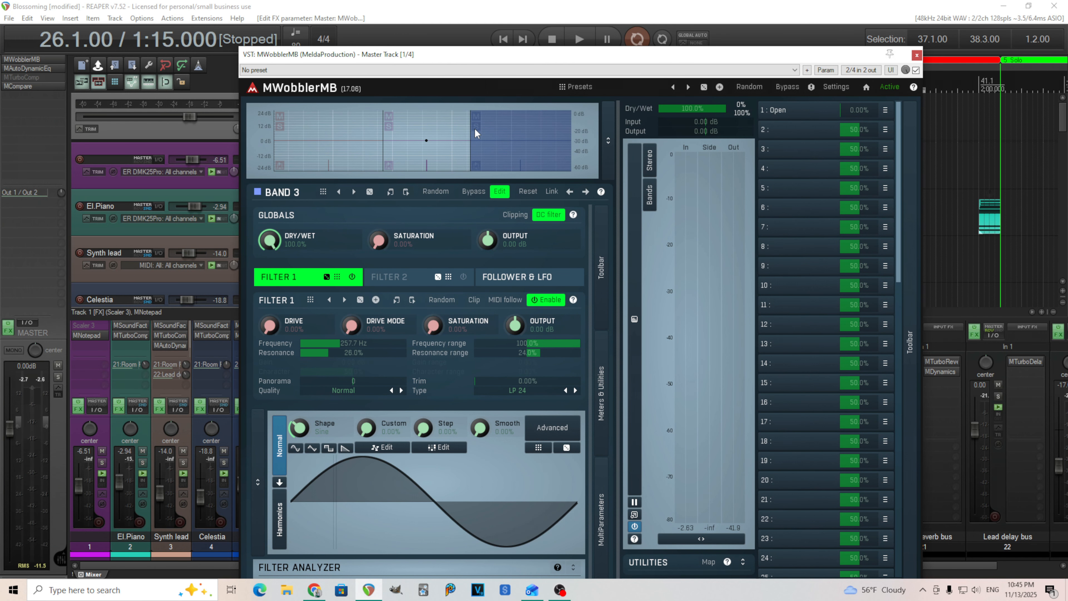
click(579, 38)
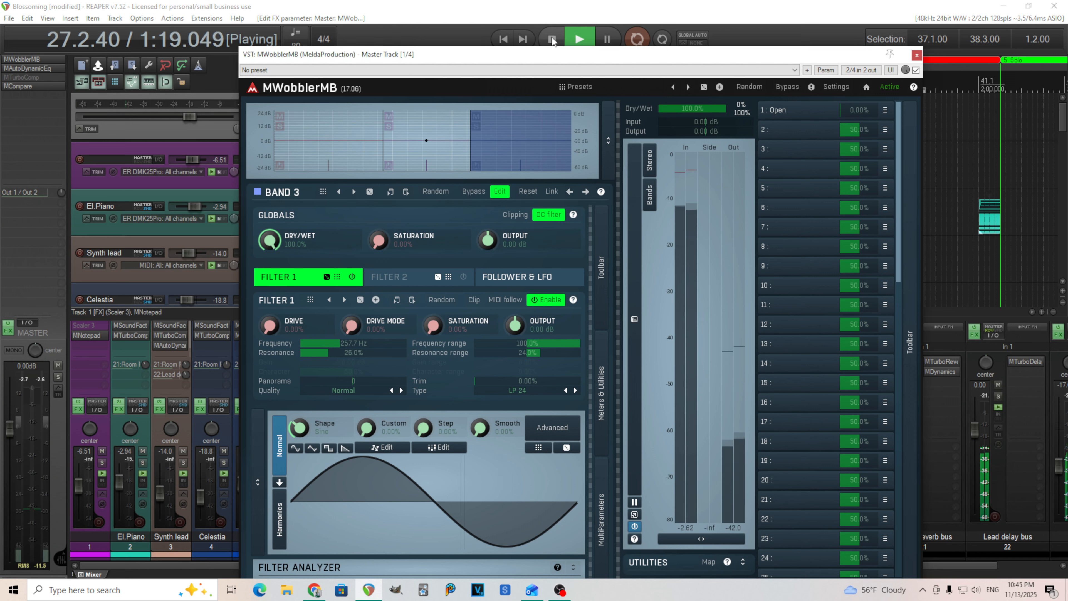
click(561, 42)
drag(861, 114, 897, 111)
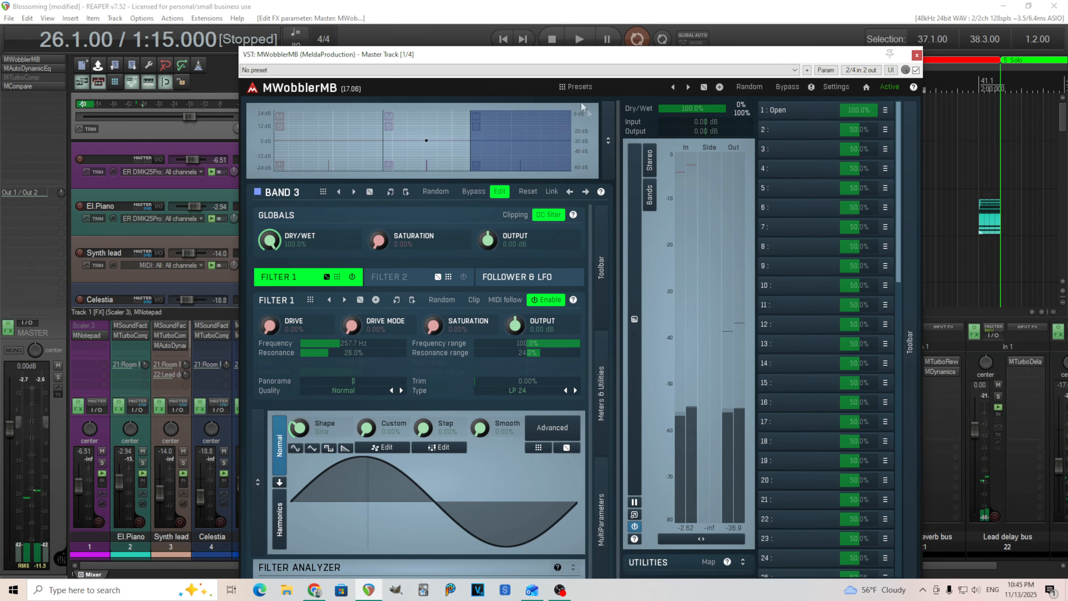
click(578, 41)
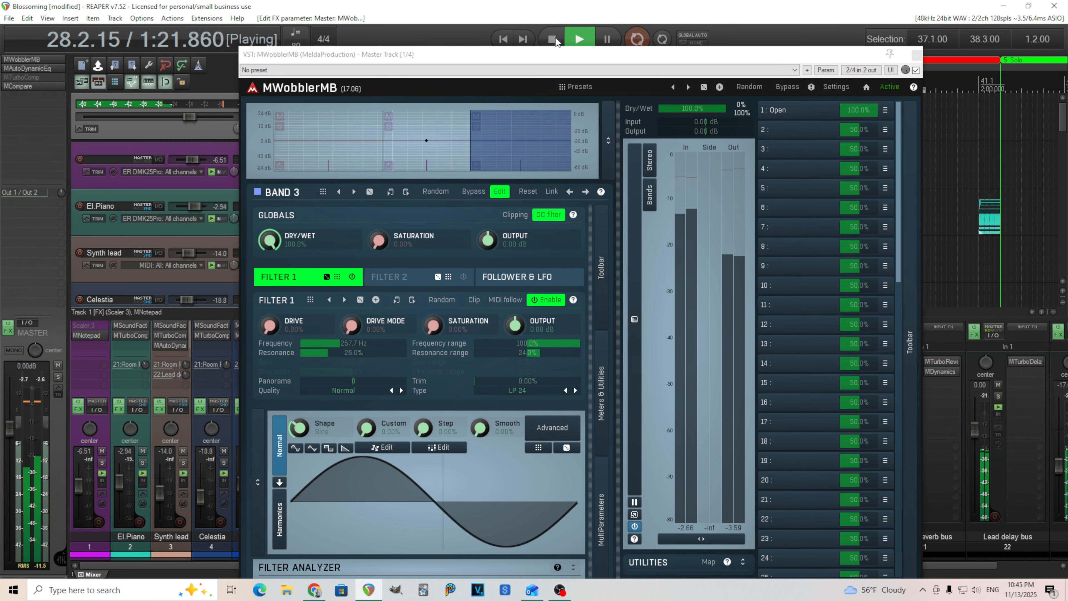
key(space)
Step: Set Band 3's frequency to about 304 Hz and sequence its LFO with six full-level flat steps, a triple-decay step 7, and a double-decay step 8
drag(351, 344, 354, 344)
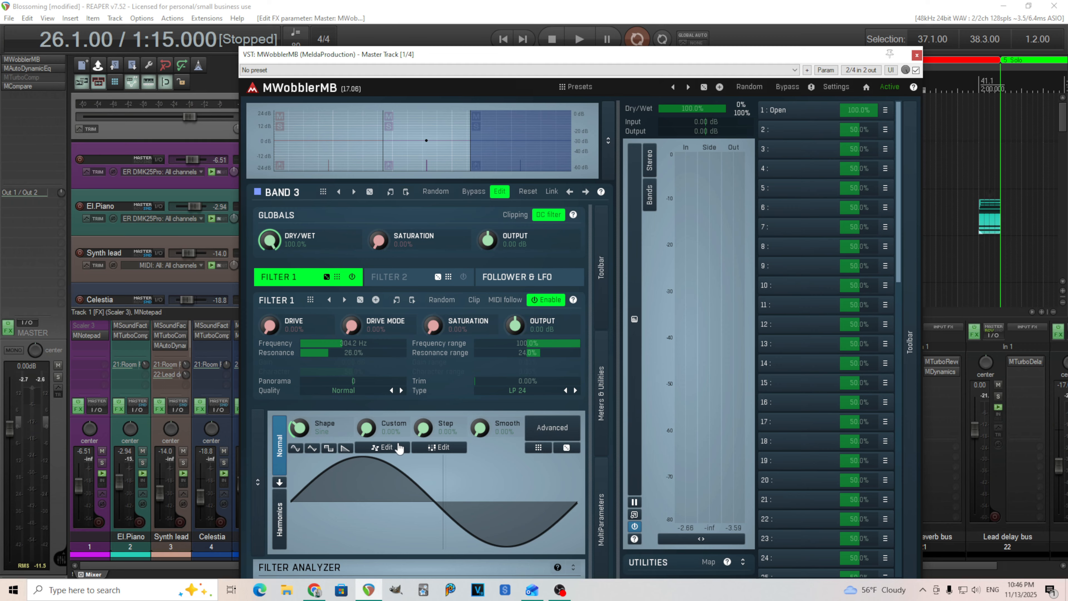
click(433, 453)
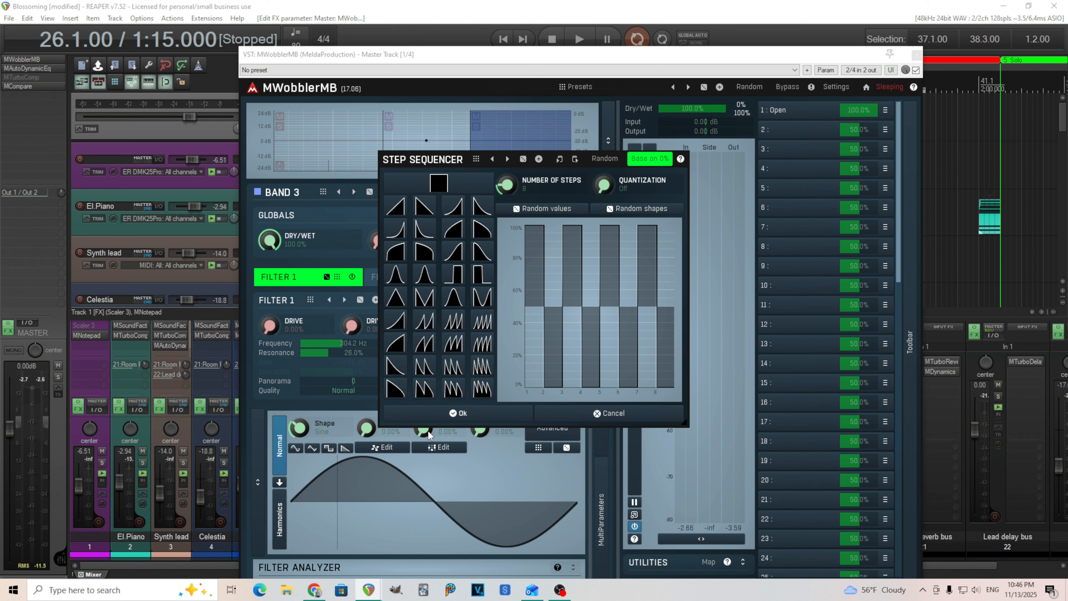
drag(548, 236, 630, 220)
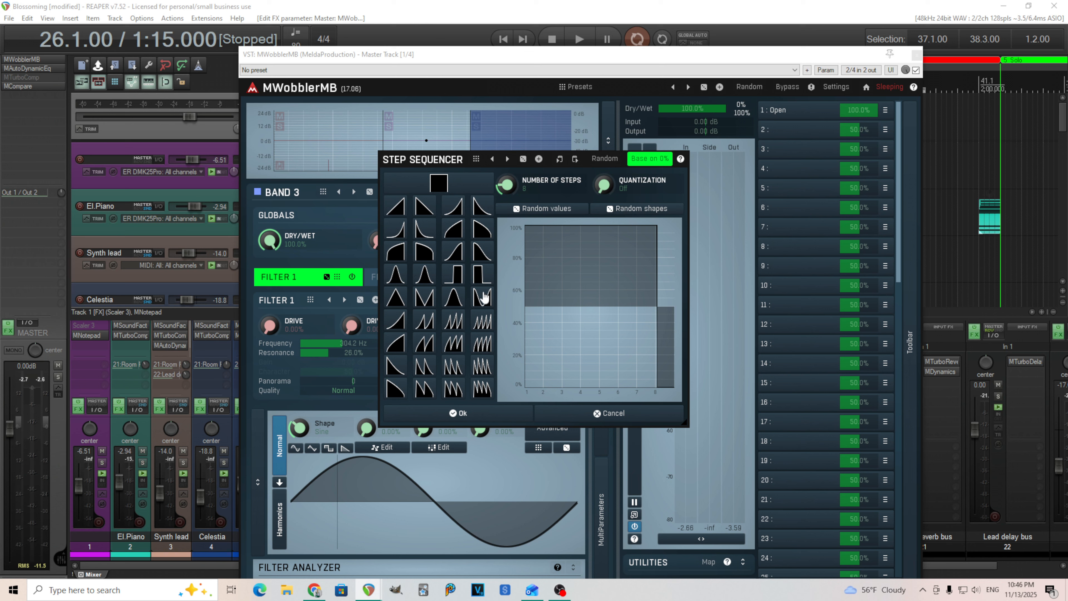
click(453, 365)
click(646, 230)
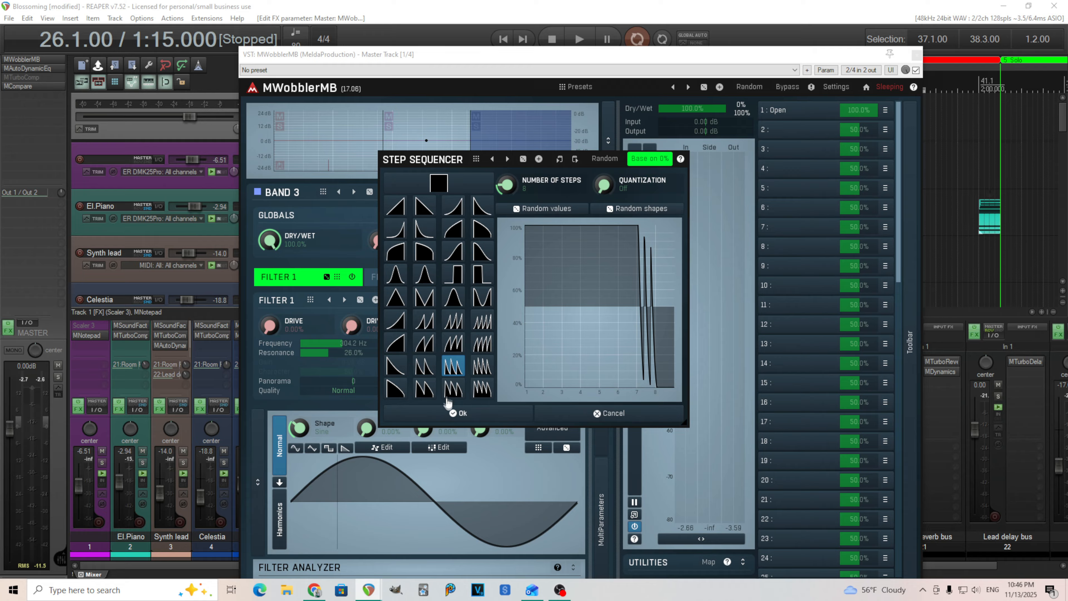
click(427, 375)
click(666, 252)
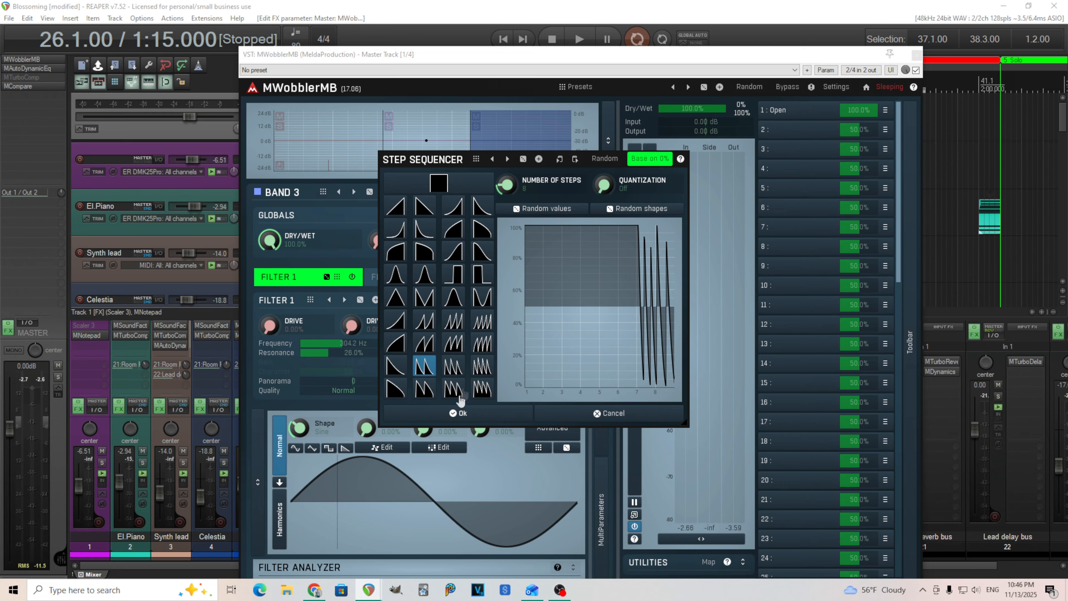
click(456, 413)
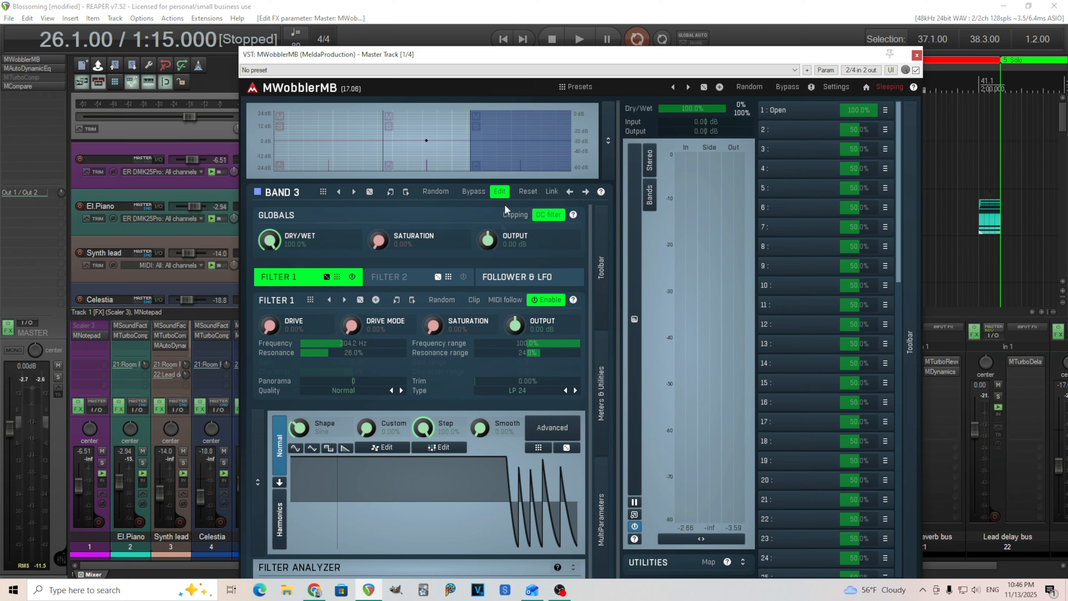
Step: Audition Drop 1 with Open at 100% and again while sweeping Open from 0% to 100%, and inspect Band 3's step sequence
click(578, 39)
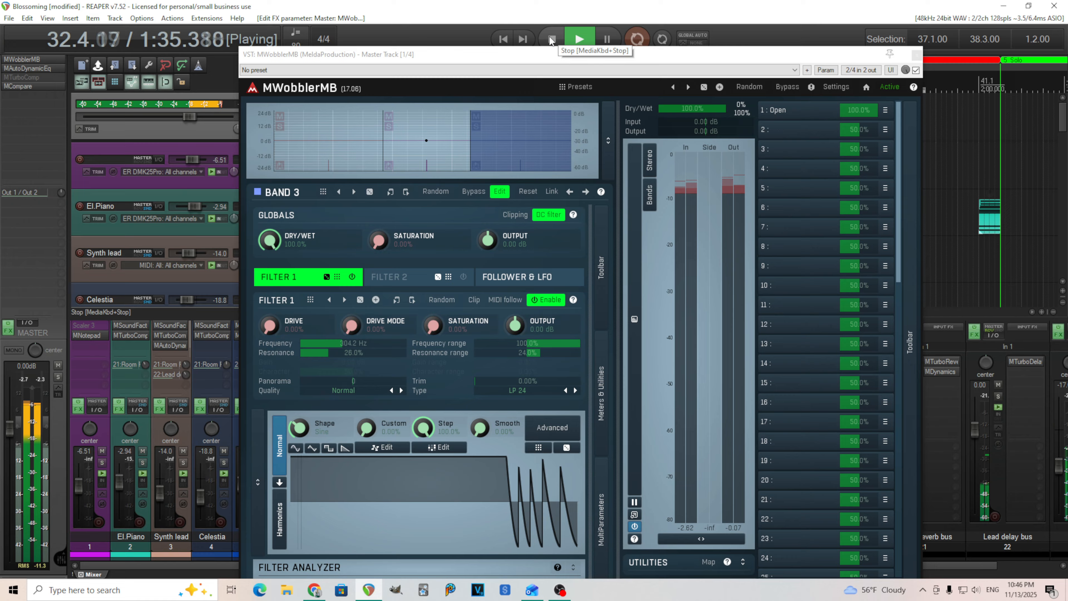
click(551, 39)
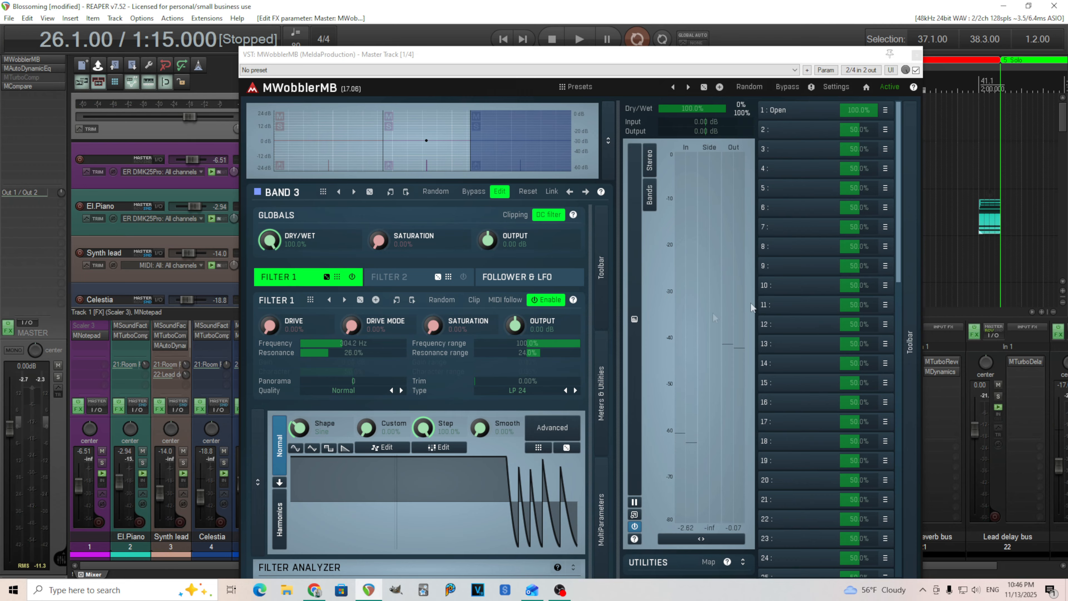
drag(856, 110, 823, 112)
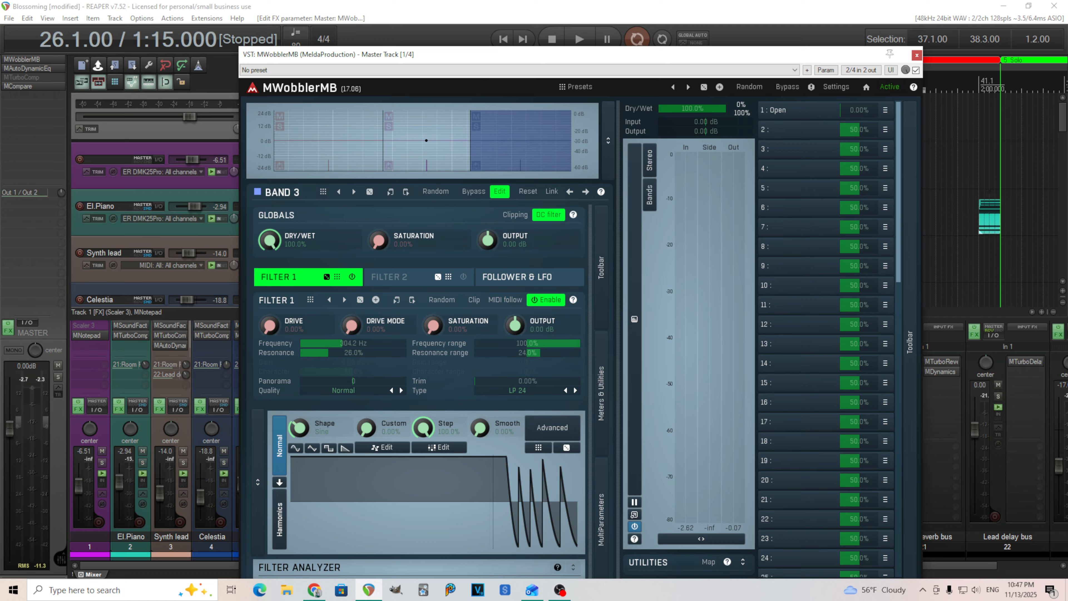
click(579, 38)
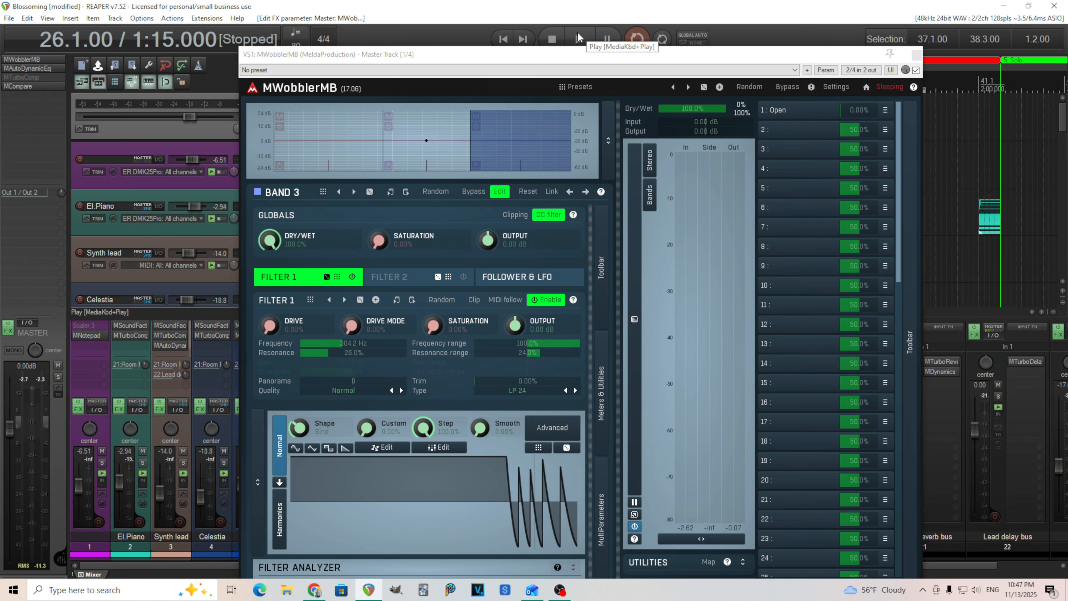
drag(857, 111, 897, 111)
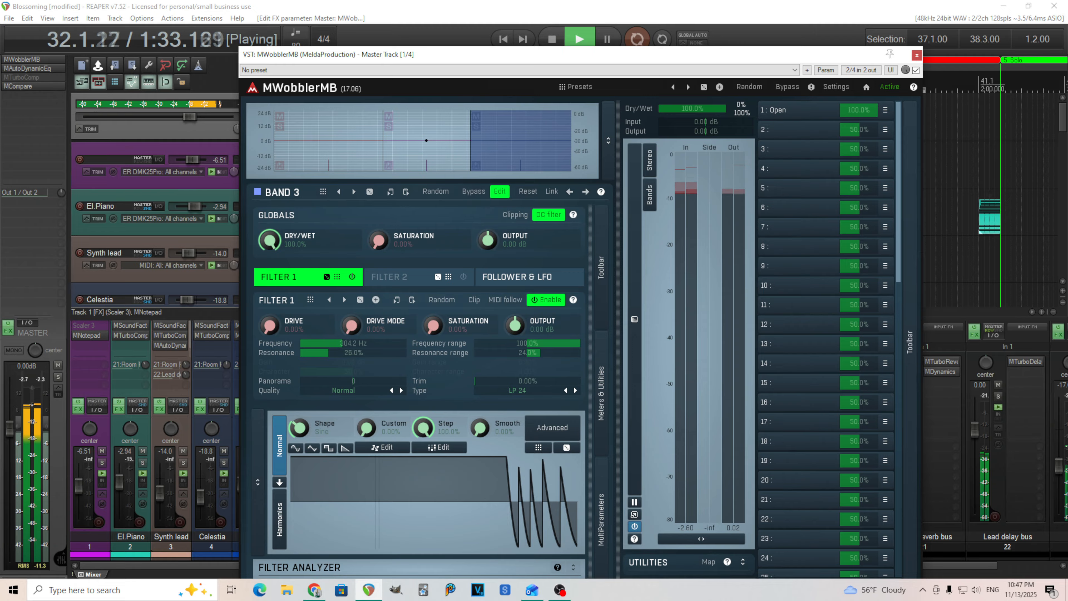
click(553, 39)
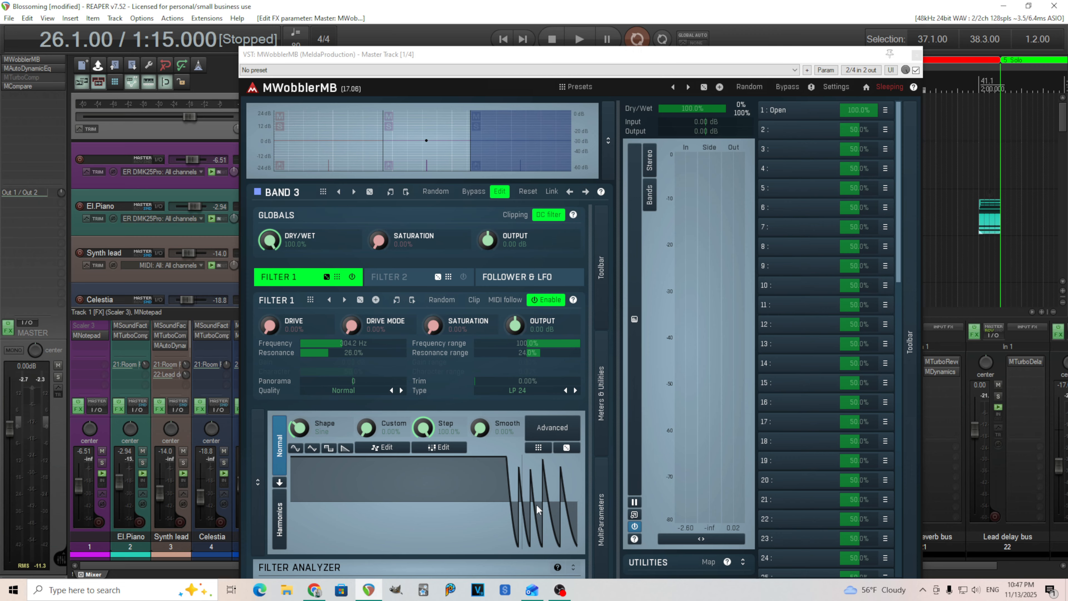
click(447, 448)
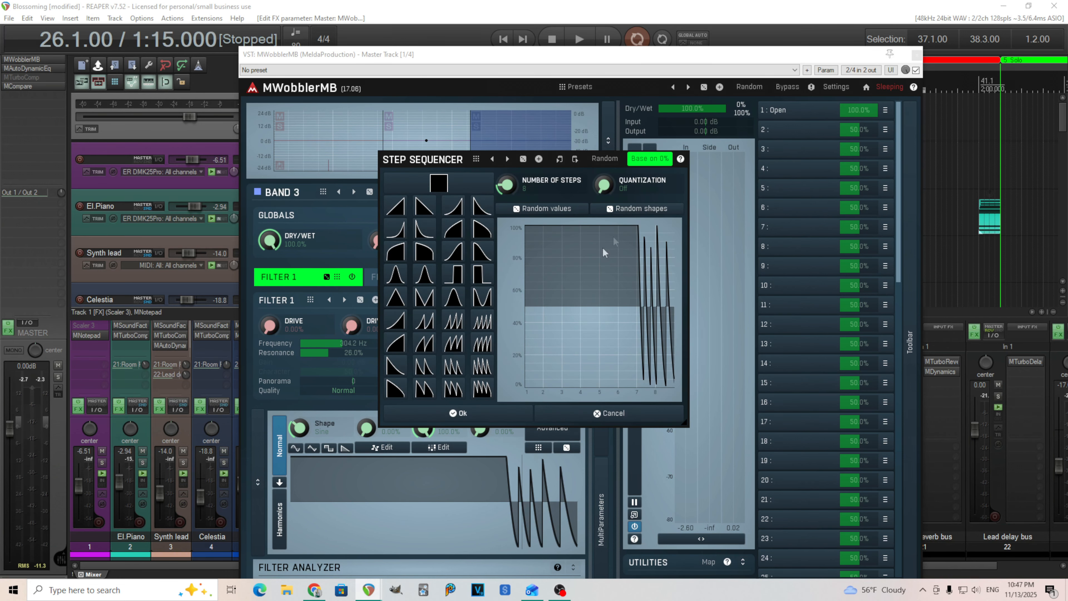
click(584, 415)
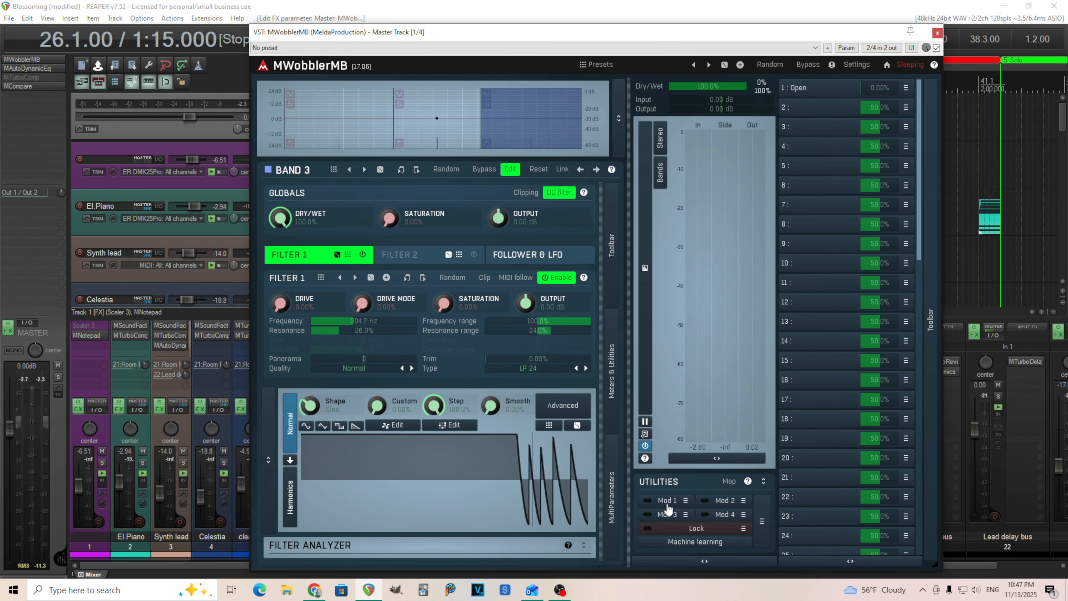
Step: Have Modulator 1 learn the Open multiparameter over a 0 to 100% range, and enable tempo sync for the modulator's rate
click(668, 504)
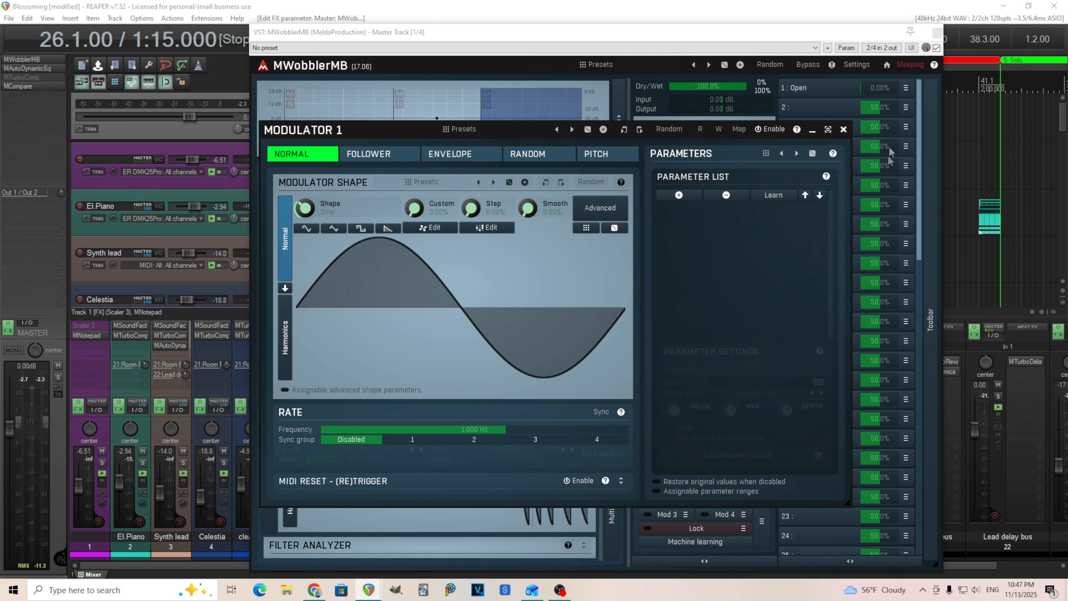
click(843, 132)
click(685, 500)
click(804, 499)
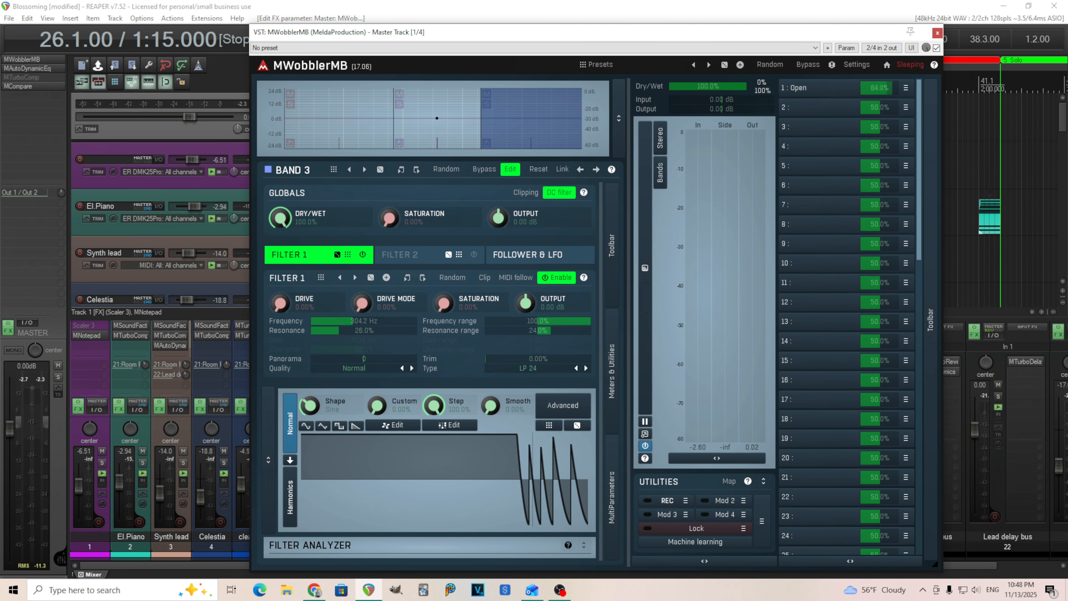
click(667, 502)
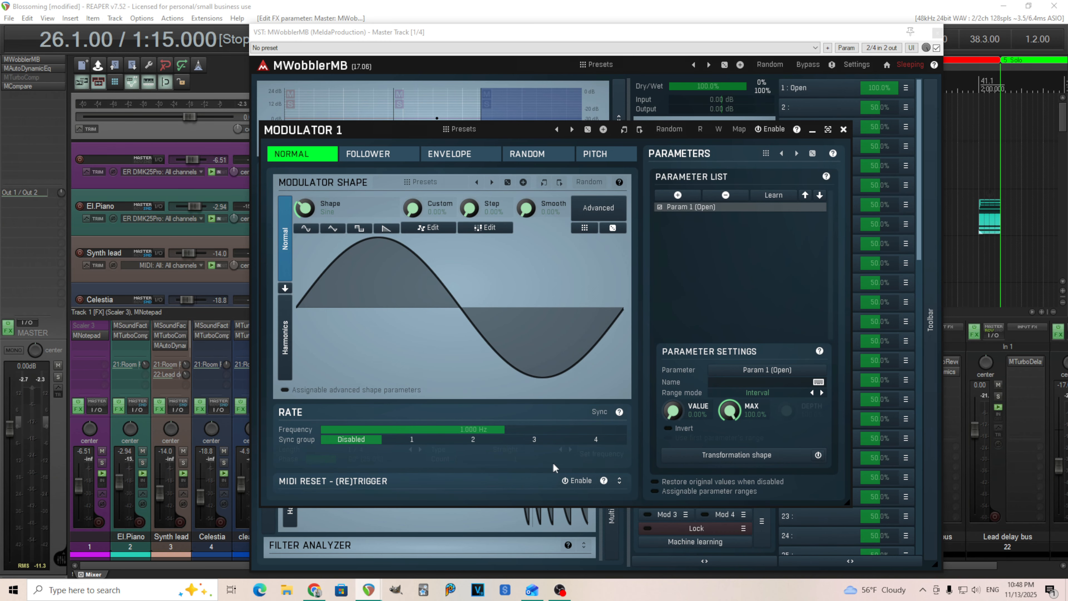
click(599, 413)
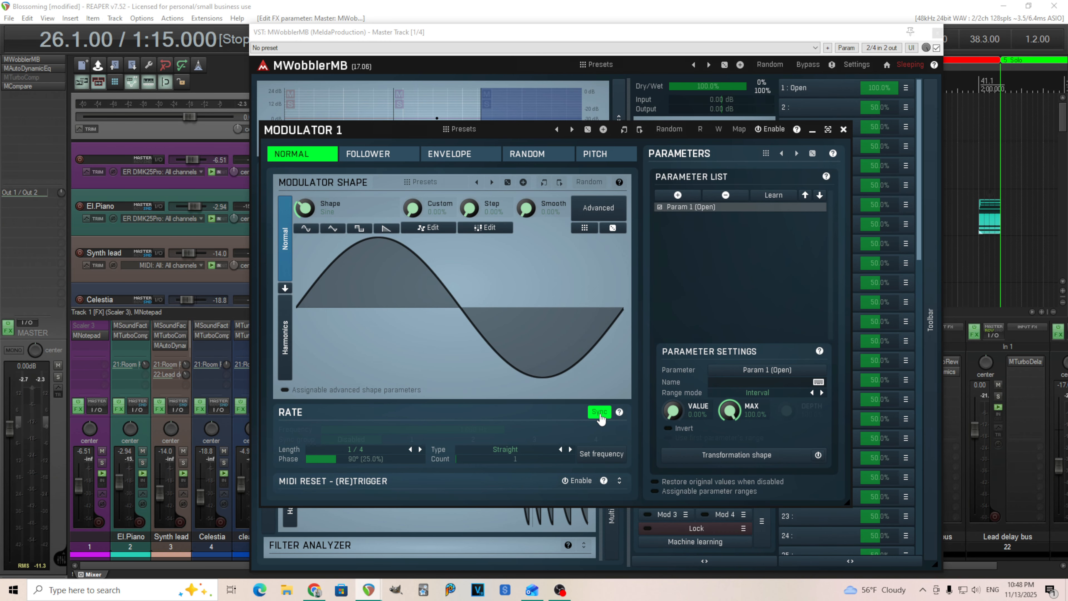
Step: Set Modulator 1's rate length to 8 with straight timing and 0° phase, and give it an inverted saw shape
click(386, 451)
click(405, 452)
click(386, 228)
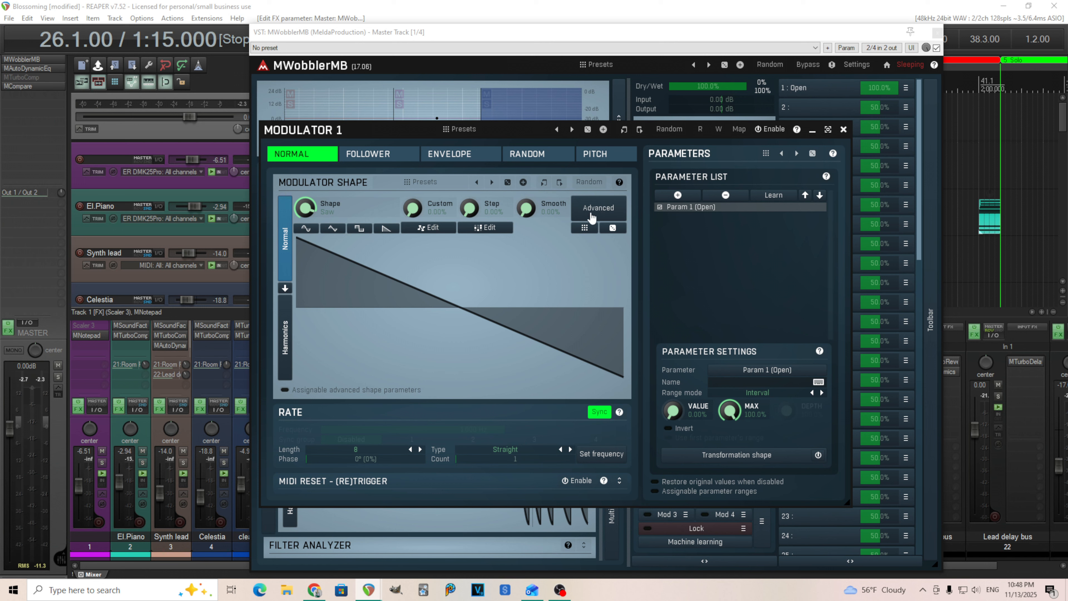
click(588, 210)
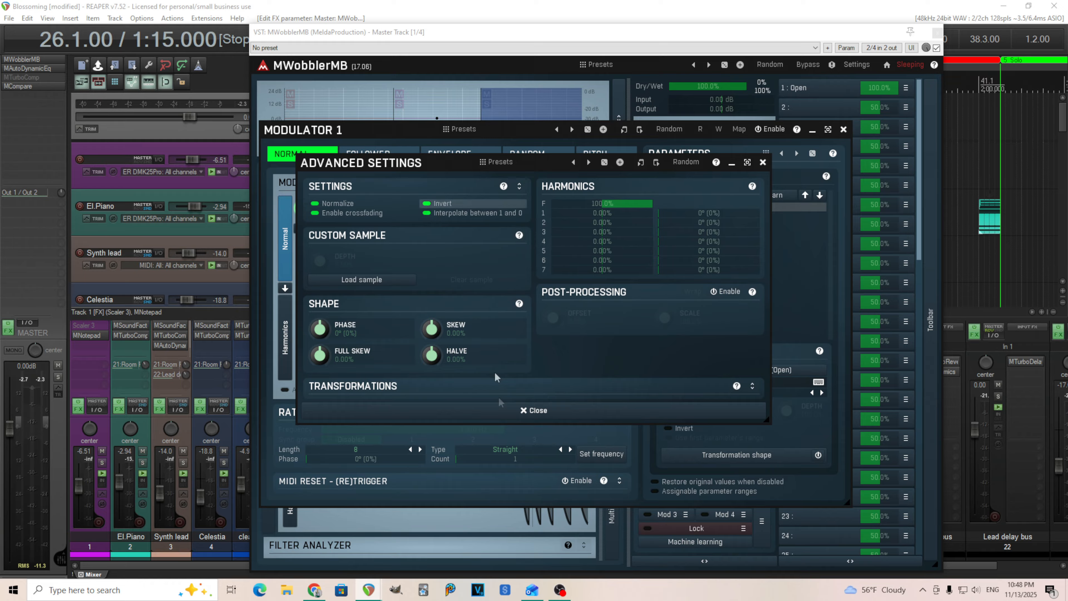
click(501, 412)
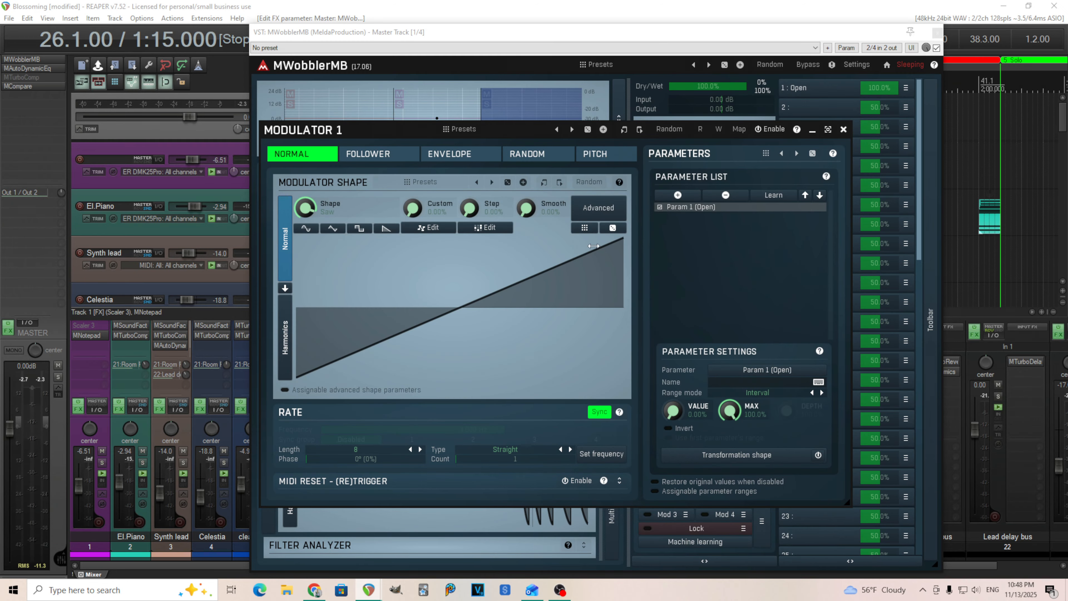
Step: Uncover the transport controls and briefly audition the song from bar 26
click(626, 33)
drag(621, 79, 622, 84)
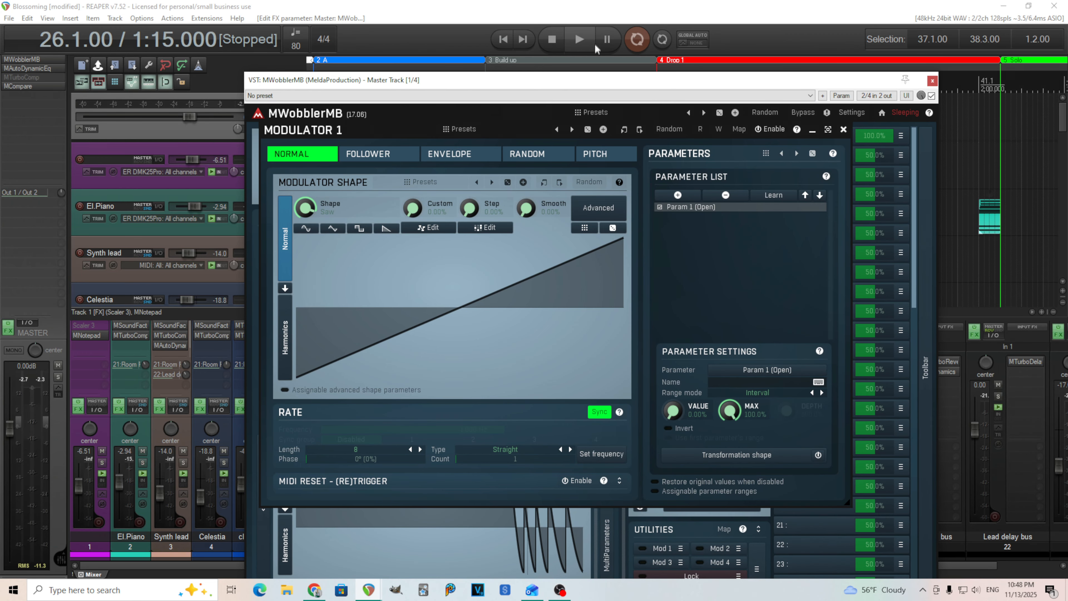
click(580, 39)
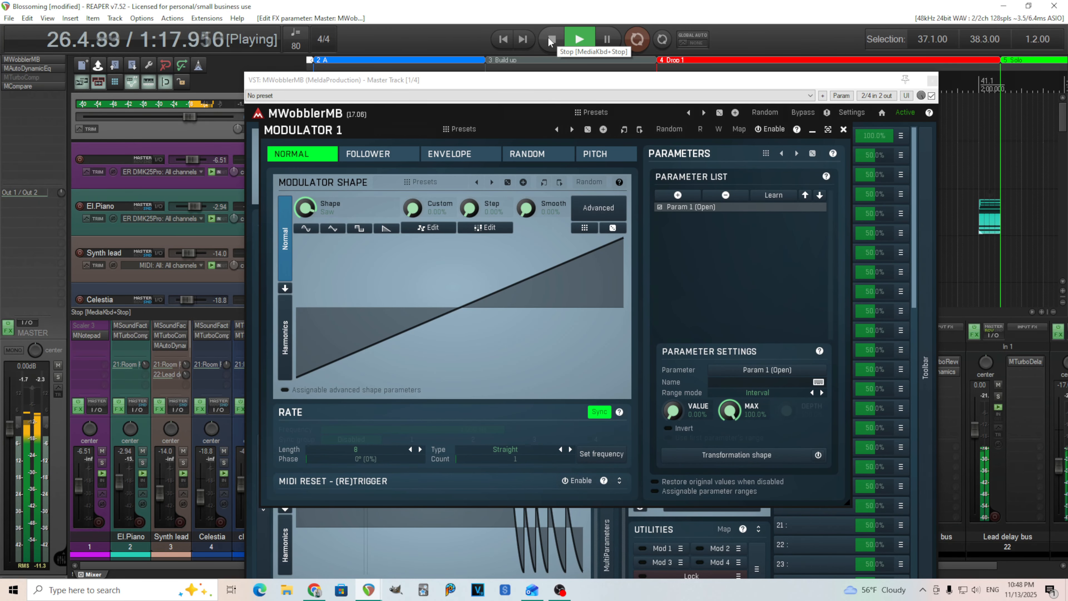
click(552, 39)
Step: Enable Modulator 1, close its settings, and audition its Open sweep from bar 26
click(775, 130)
click(579, 39)
click(843, 130)
drag(622, 79, 615, 45)
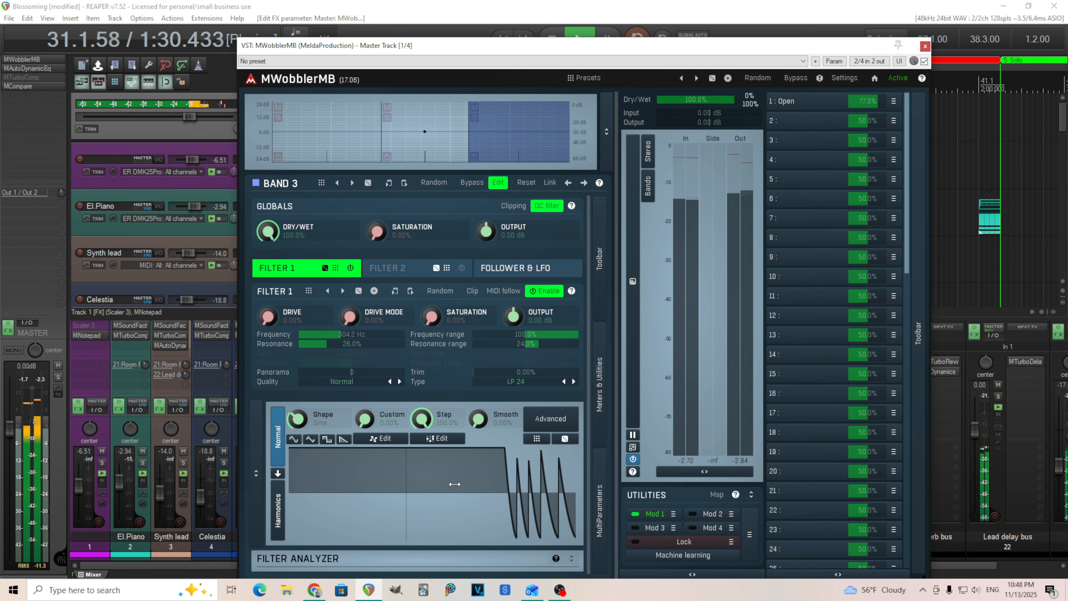
key(space)
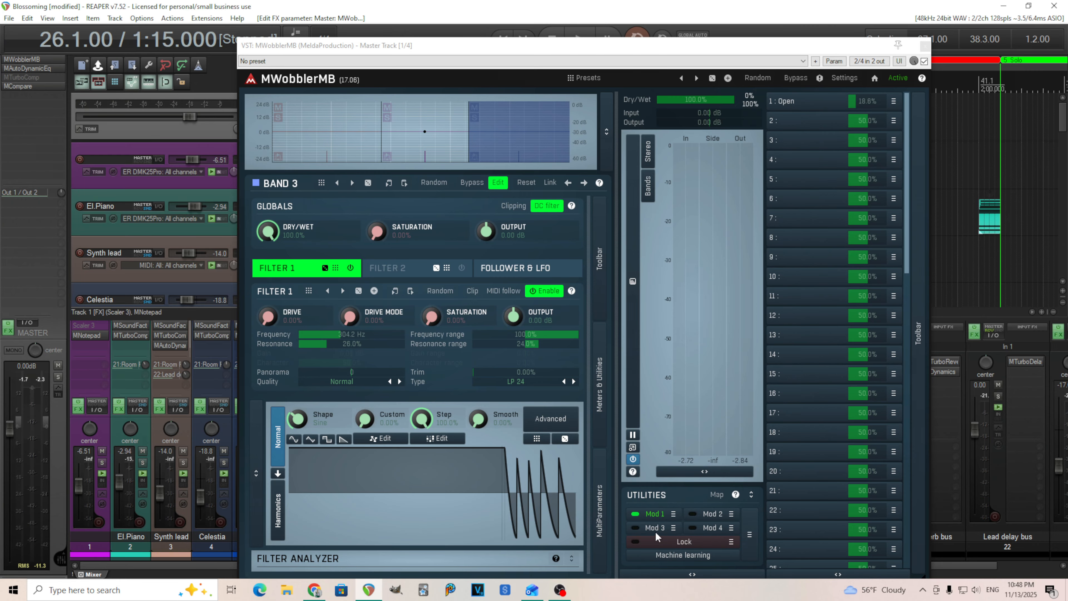
Step: Disable Modulator 1, change Band 3's Filter 1 type to Comb 1, audition it, and reopen the filter type choices
click(654, 513)
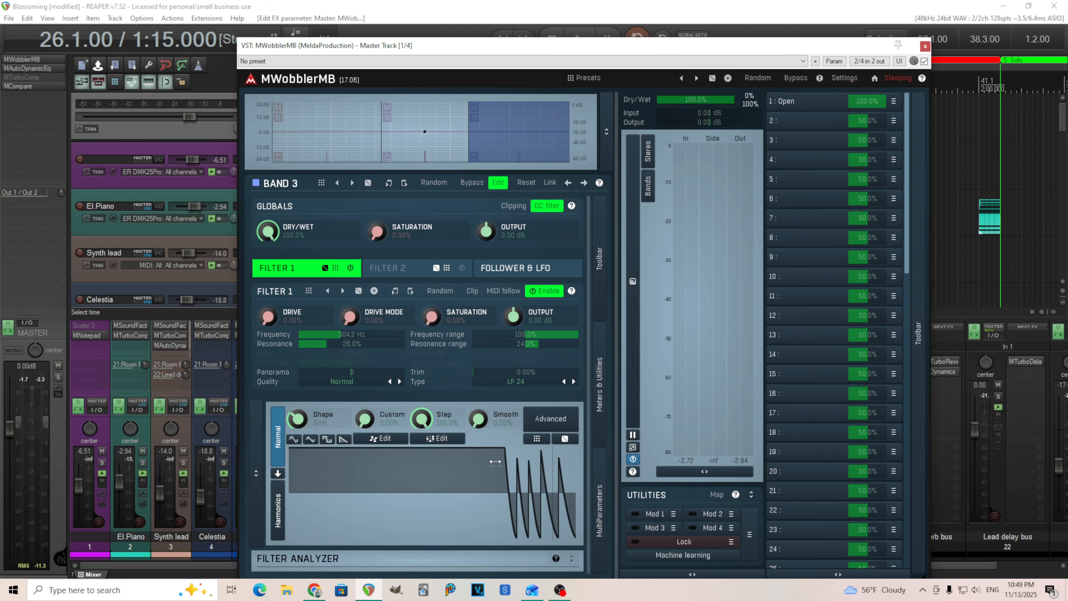
click(526, 382)
click(538, 388)
key(space)
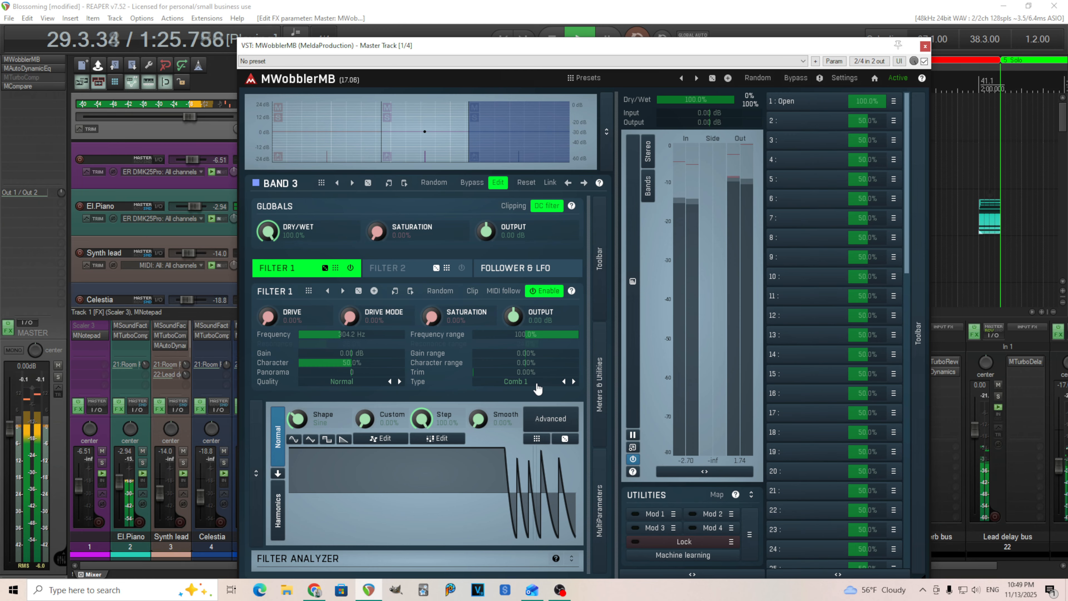
click(538, 388)
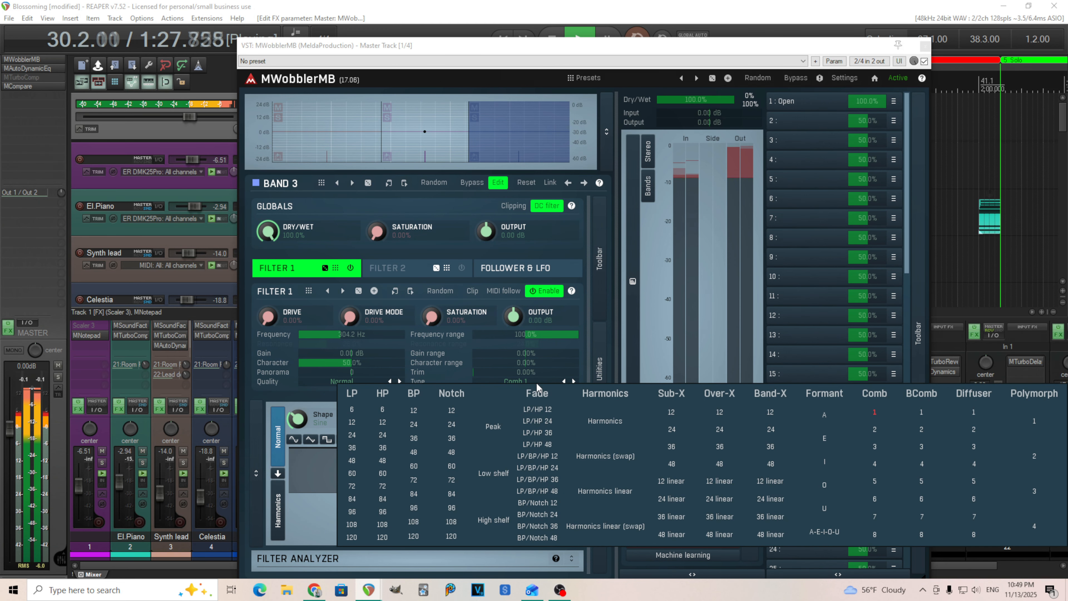